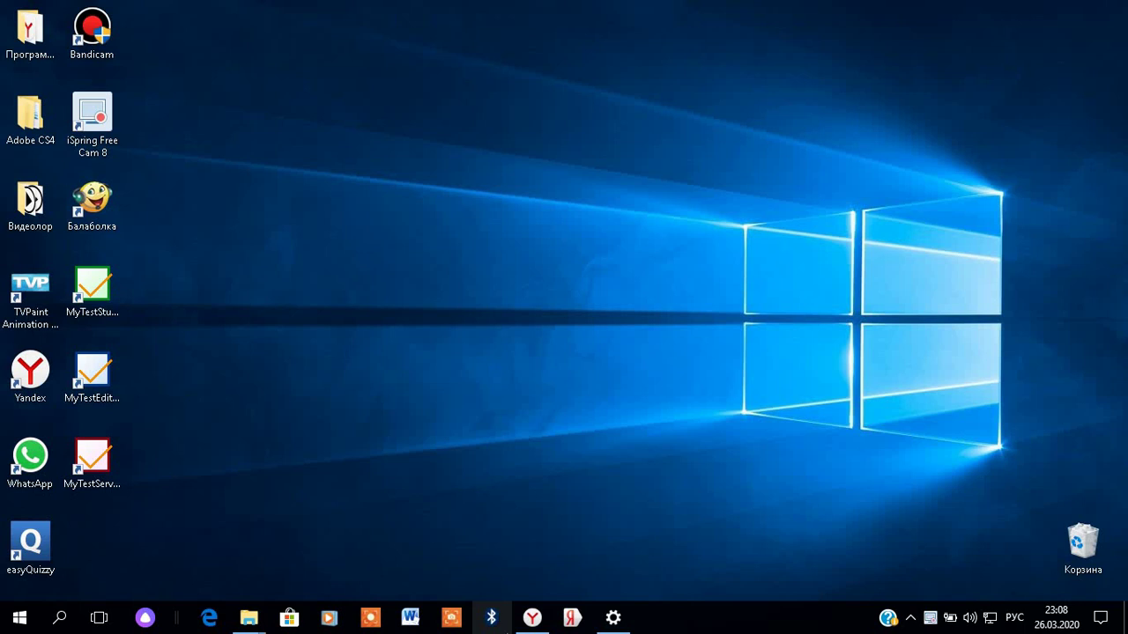
- Switch to Yandex Browser and close the iSpring Free Cam and WhatsApp download tabs
mouse_move(533, 621)
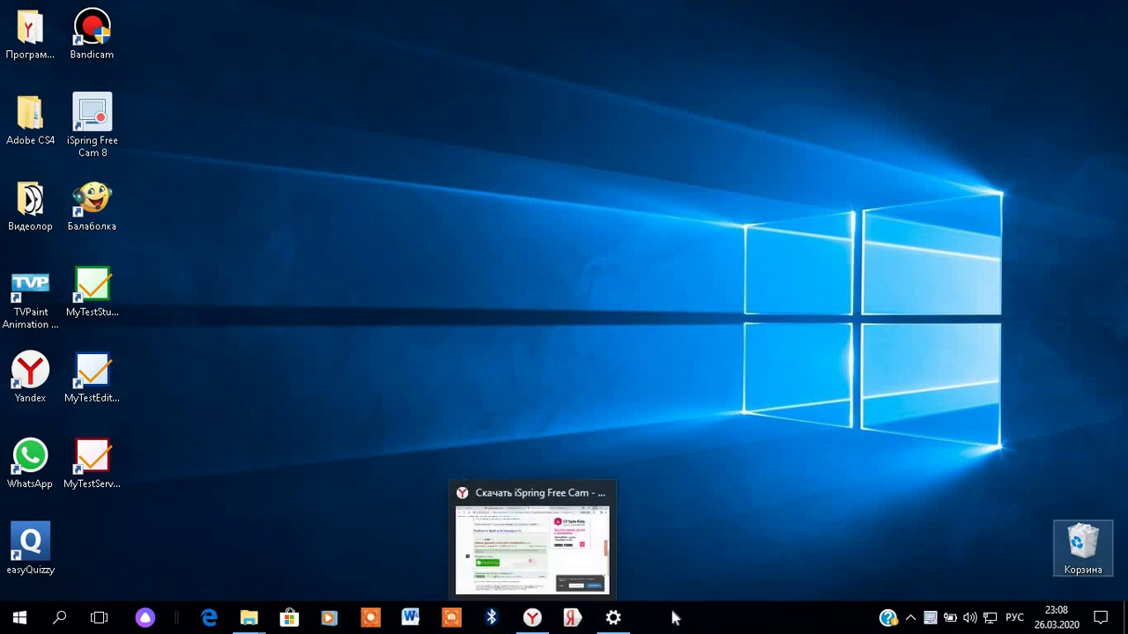
left_click(532, 621)
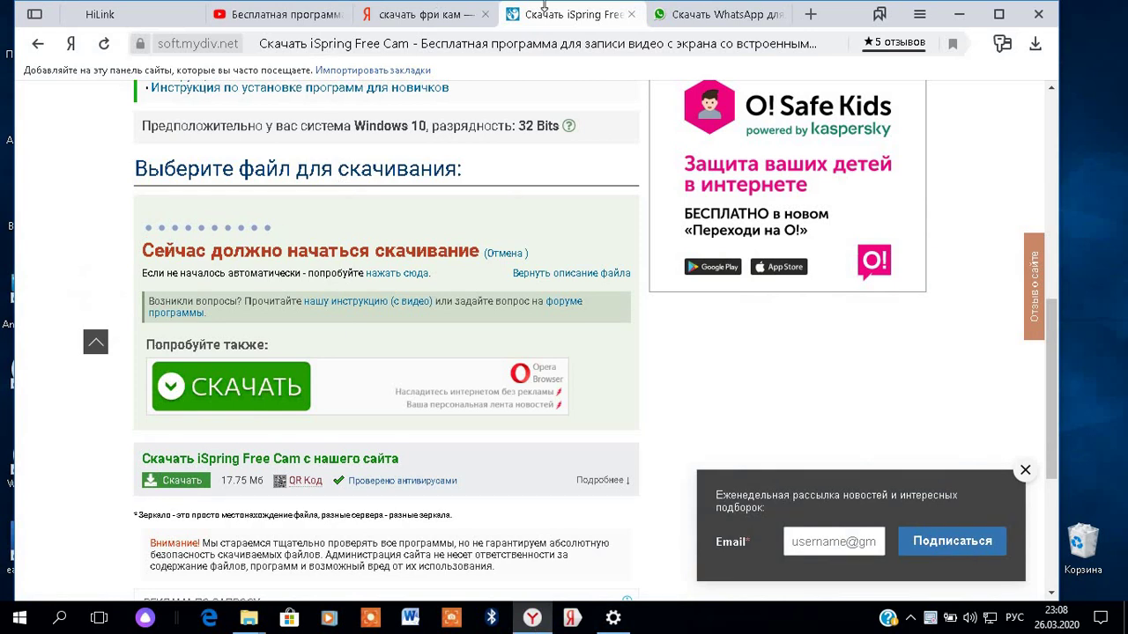
left_click(631, 14)
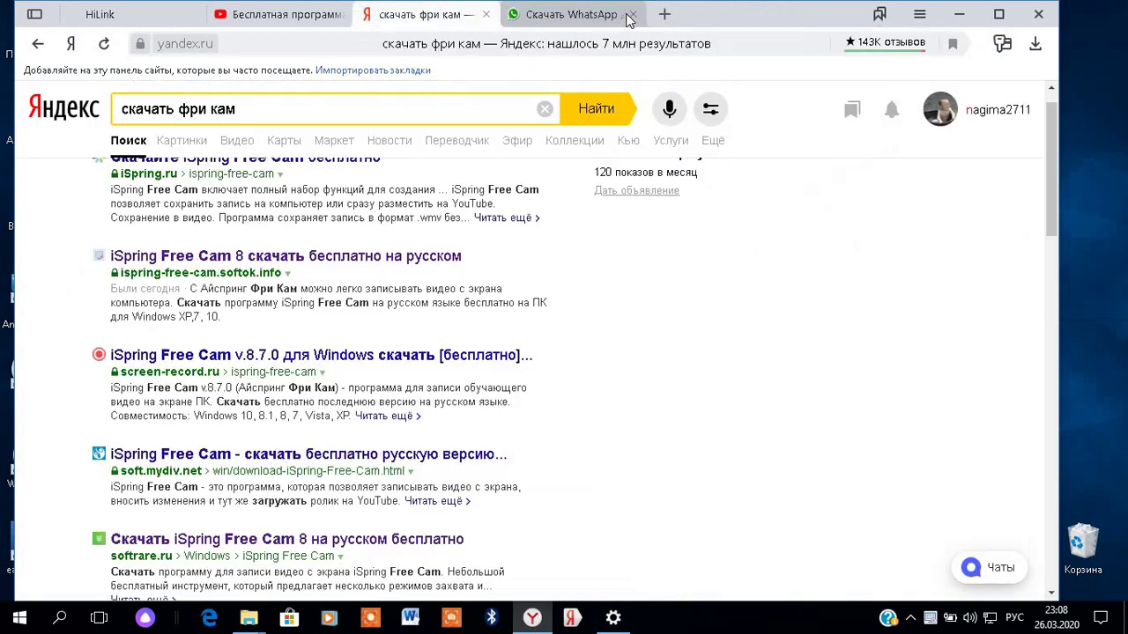
left_click(626, 15)
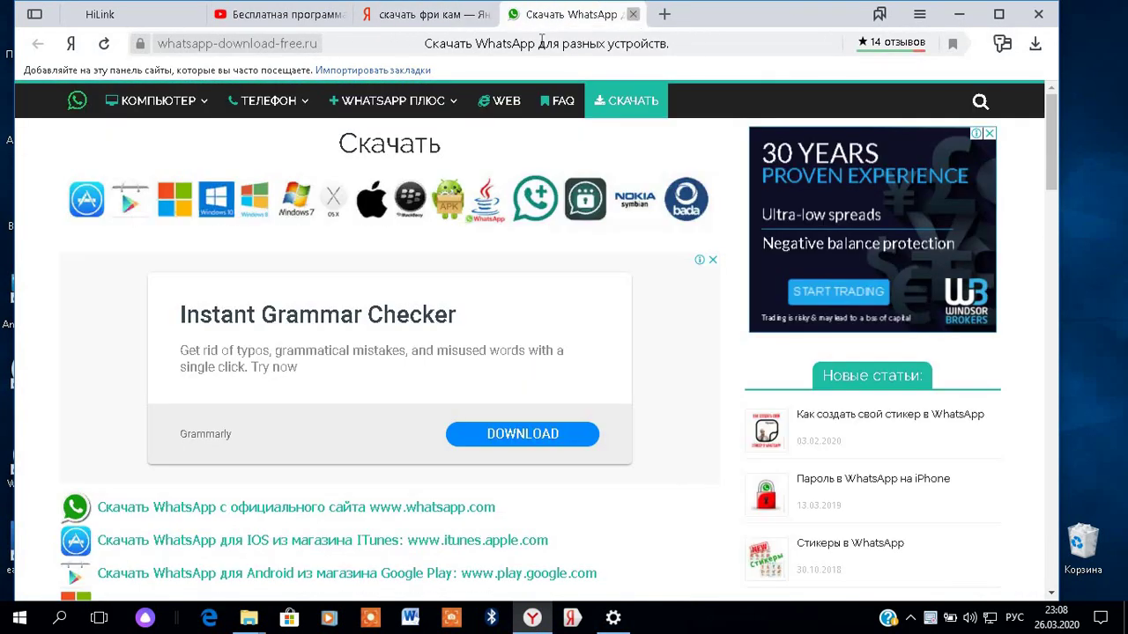
left_click(632, 14)
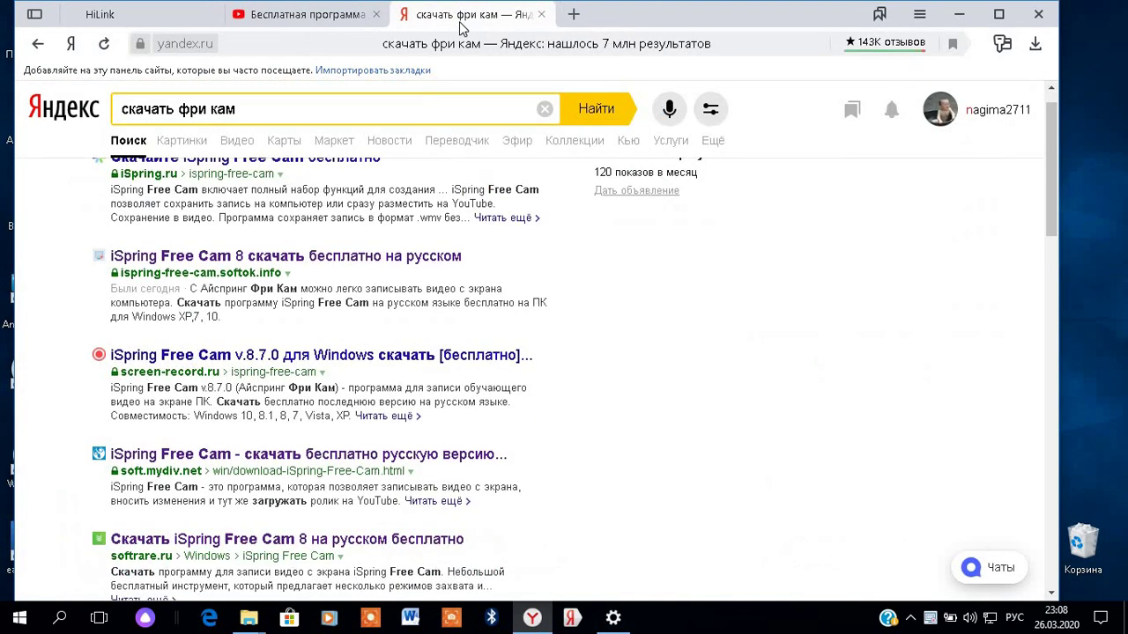
- Replace the Yandex query with "скачать зоом бесплатно полную версию на компьютер на русском языке" and run the search
left_click(377, 115)
key("BackSpace")
key("BackSpace")
key("BackSpace")
key("BackSpace")
key("BackSpace")
key("BackSpace")
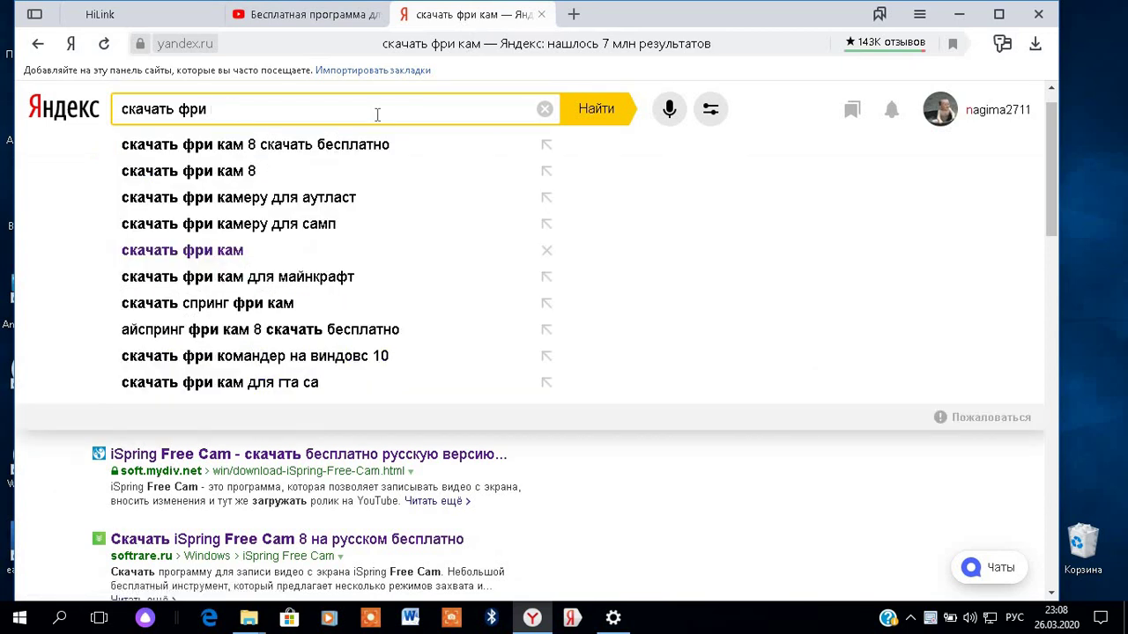
key("BackSpace")
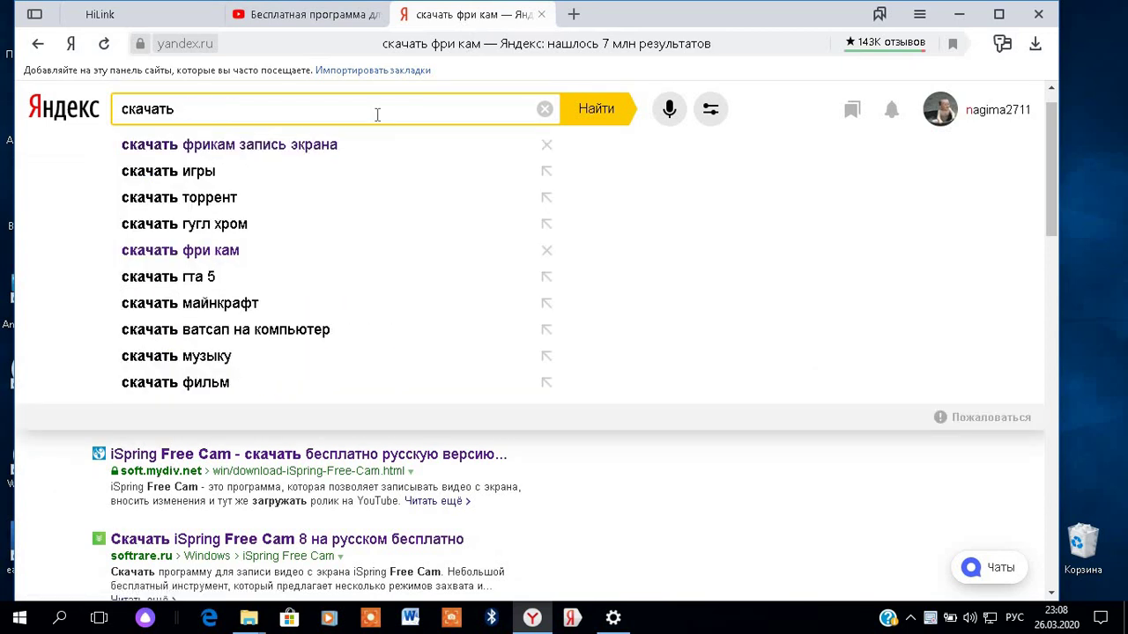
type("з")
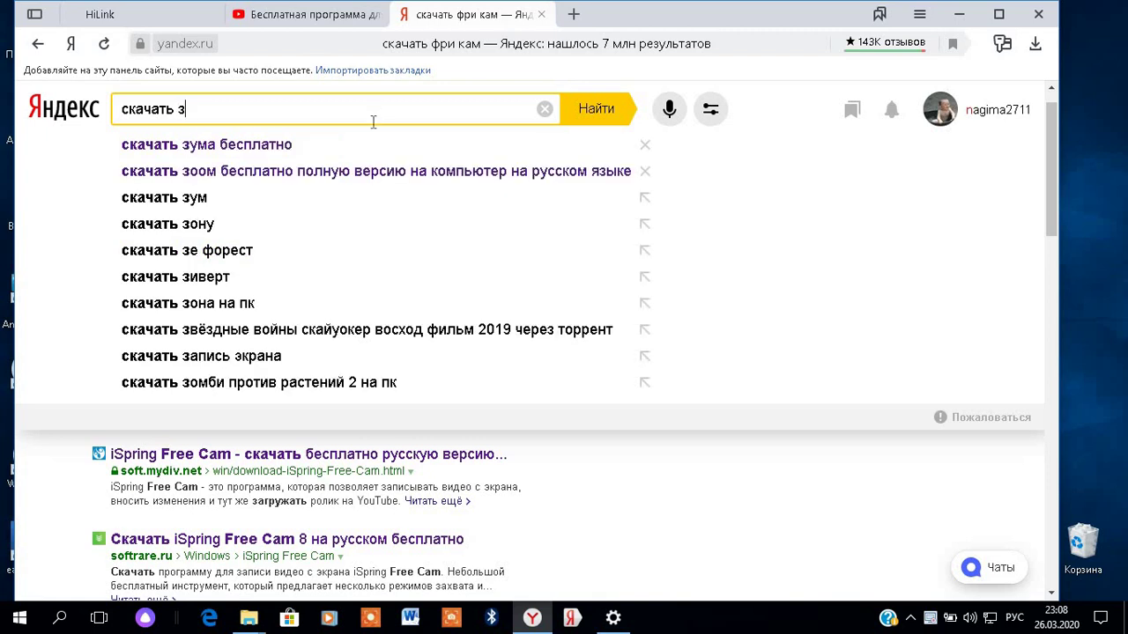
left_click(346, 176)
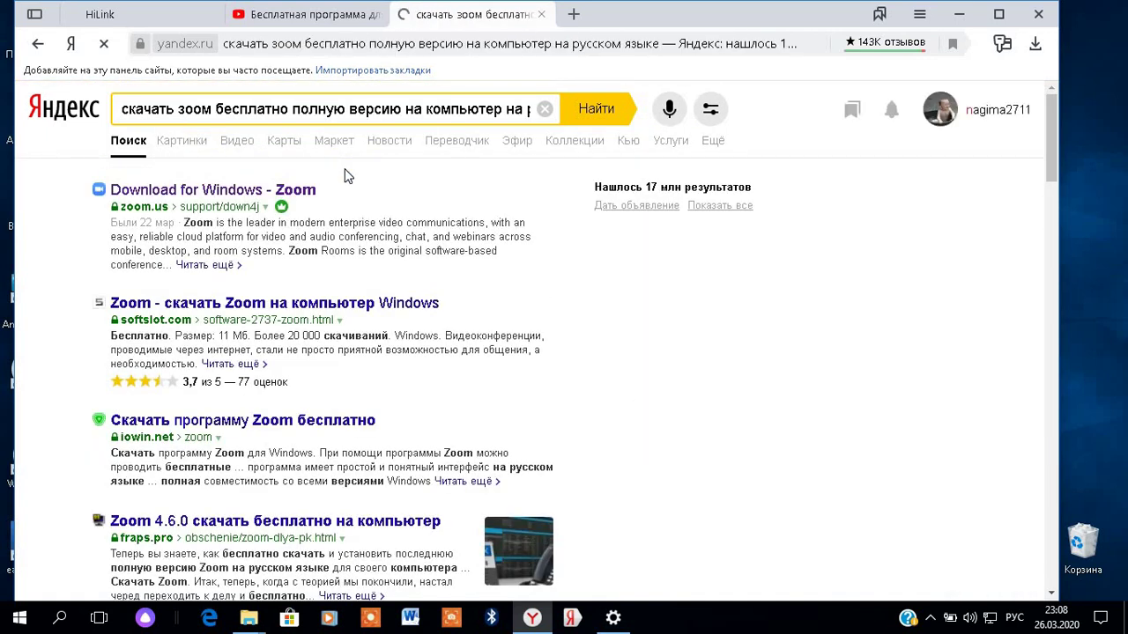
- Open the zoom.us "Download for Windows - Zoom" result to start downloading the Zoom installer
left_click(211, 203)
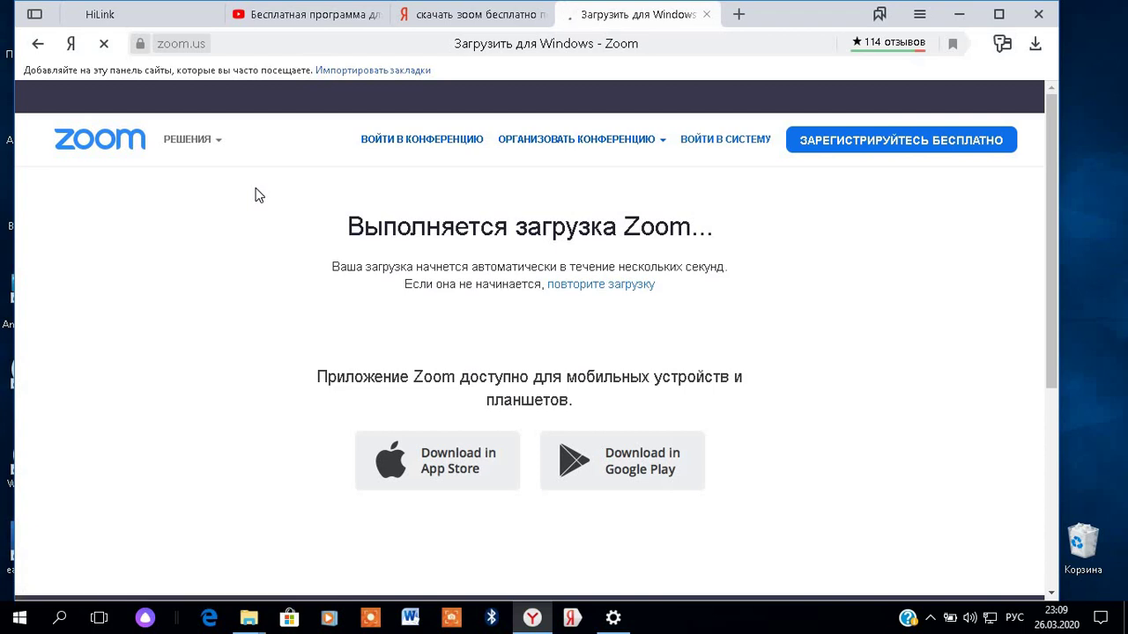
scroll(259, 195, "down", 3)
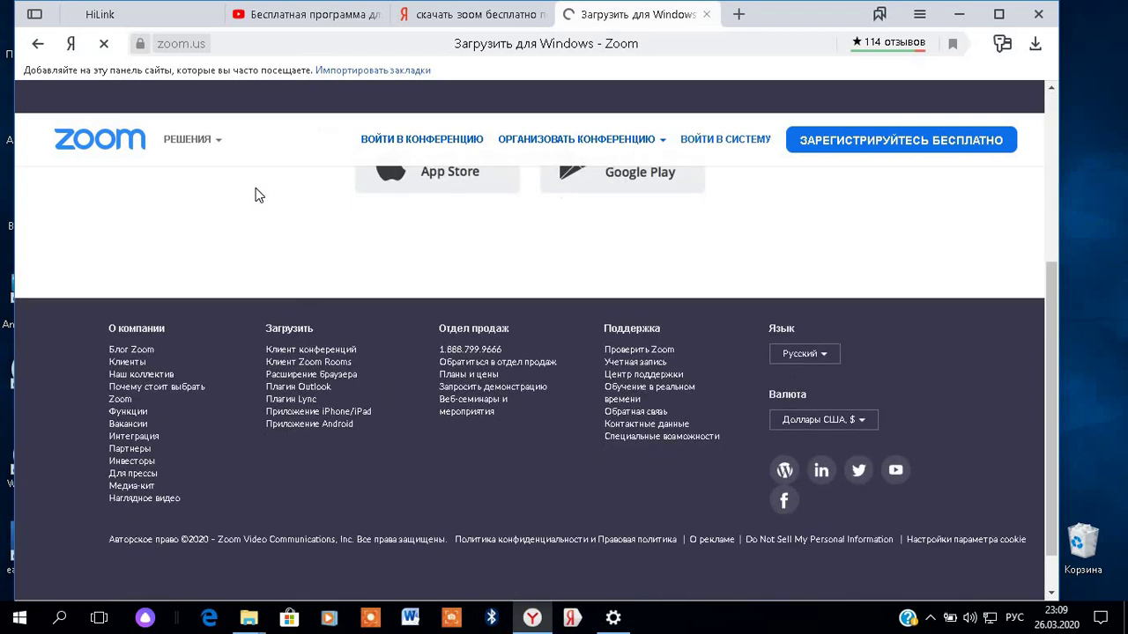
scroll(259, 195, "up", 1)
scroll(259, 194, "up", 2)
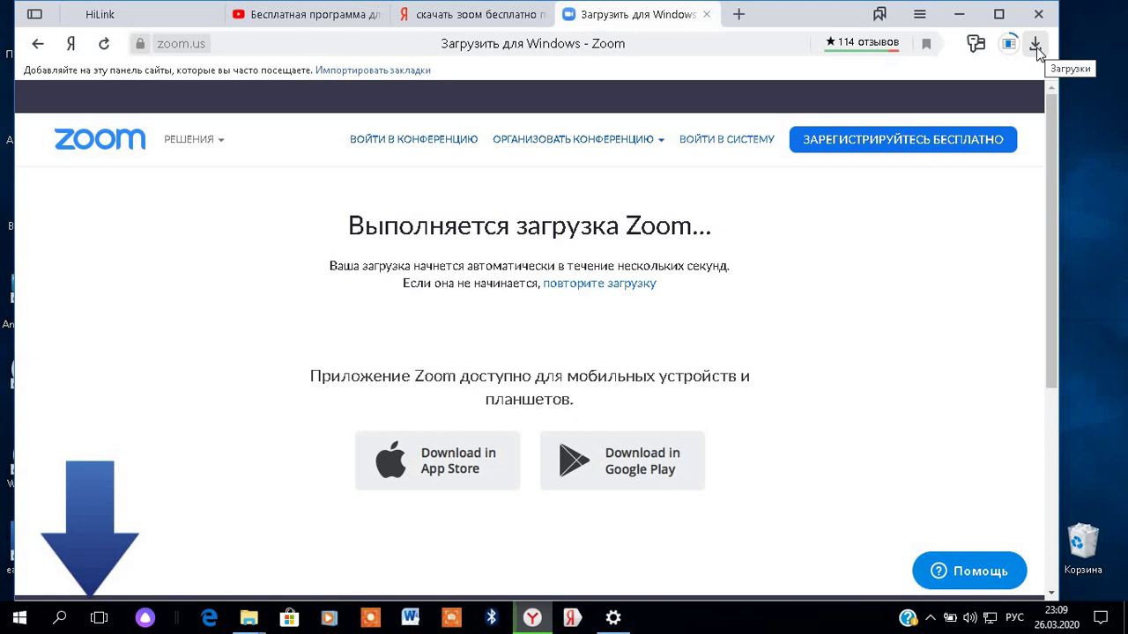
- Run the downloaded ZoomInstaller.exe from the browser's downloads and minimize the browser to reveal the desktop
left_click(1037, 49)
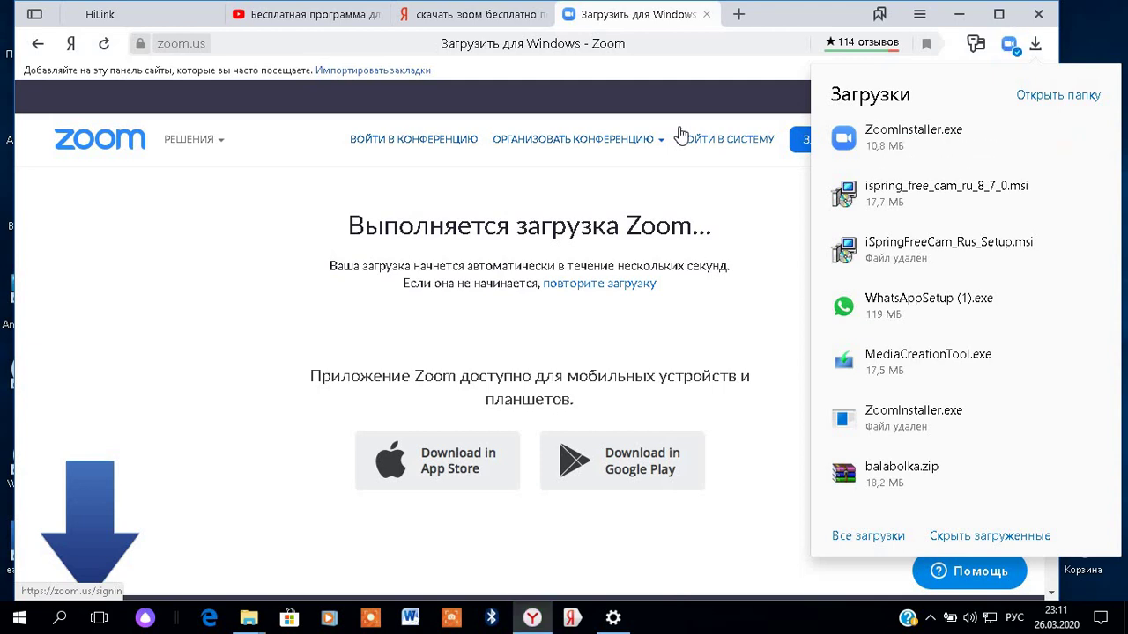
left_click(876, 165)
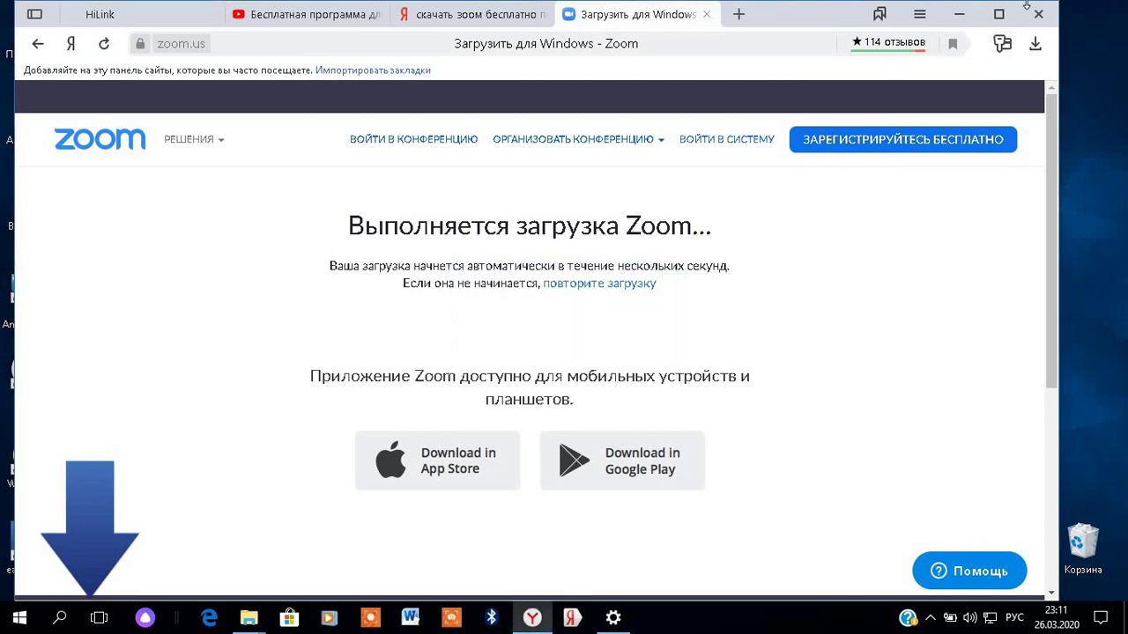
left_click(960, 14)
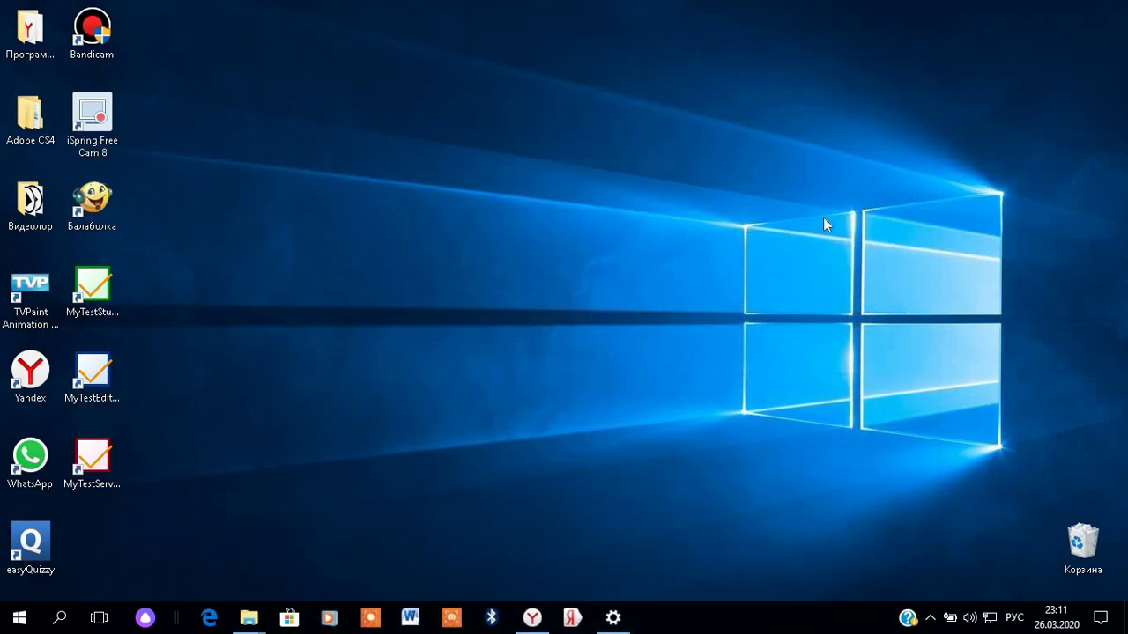
right_click(476, 223)
left_click(518, 299)
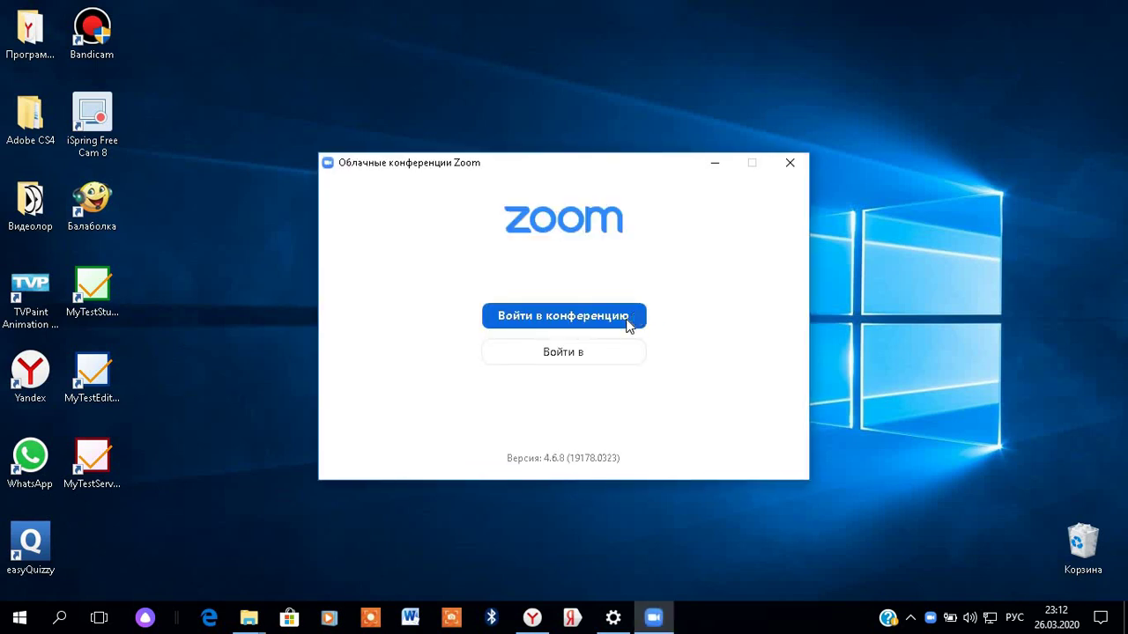
- Sign in to Zoom through Facebook, allow the website to open the Zoom application, and minimize the browser
left_click(574, 353)
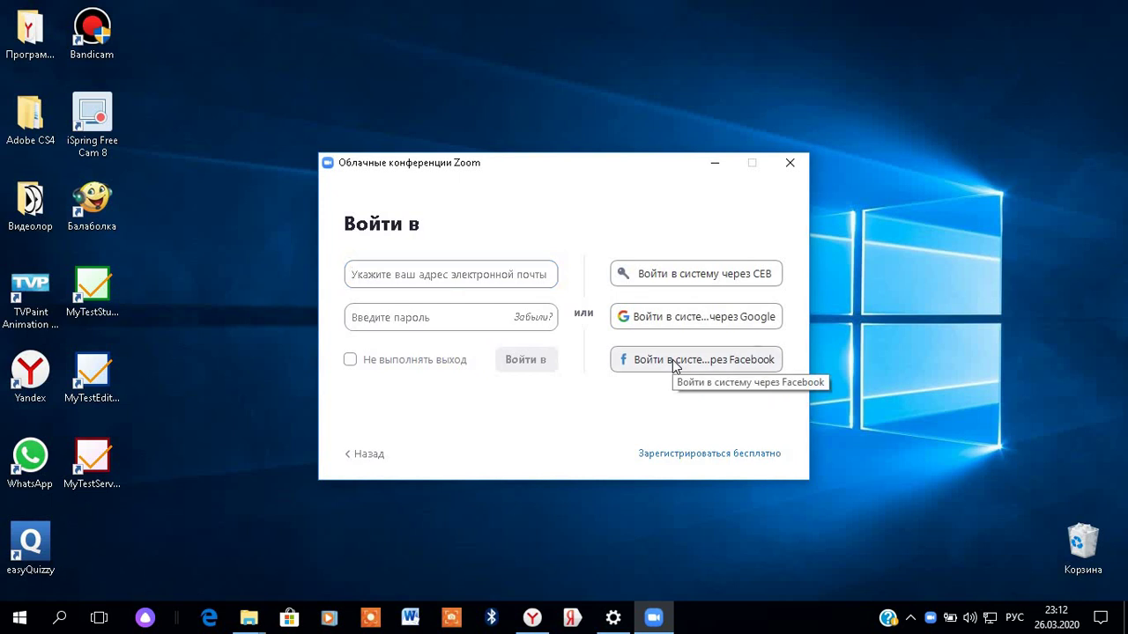
left_click(675, 367)
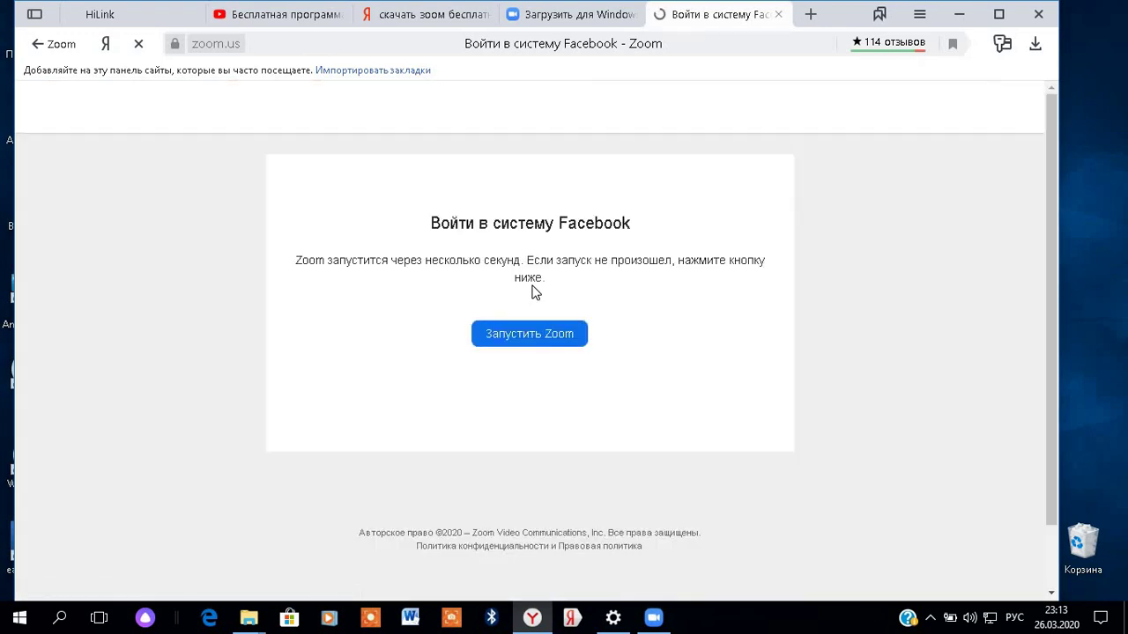
left_click(524, 328)
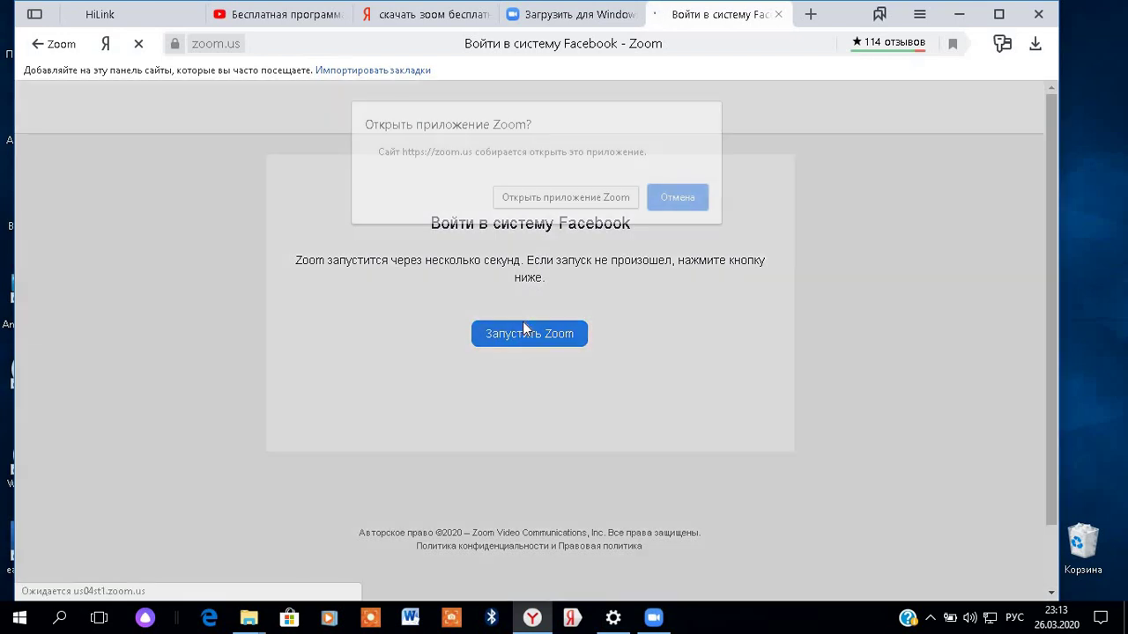
left_click(568, 197)
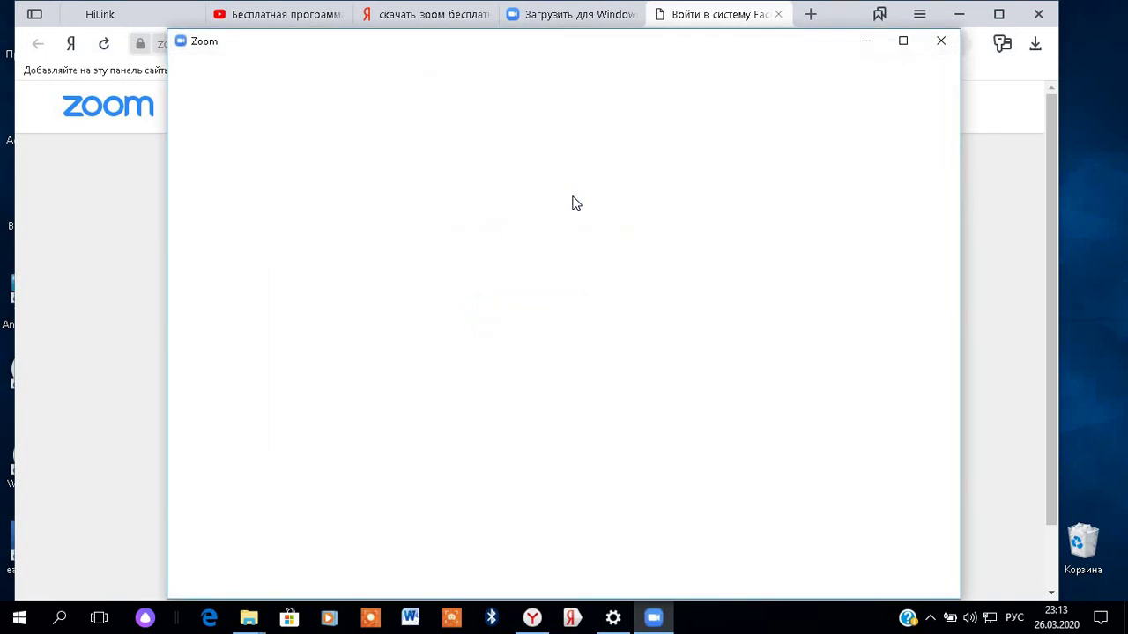
left_click(961, 15)
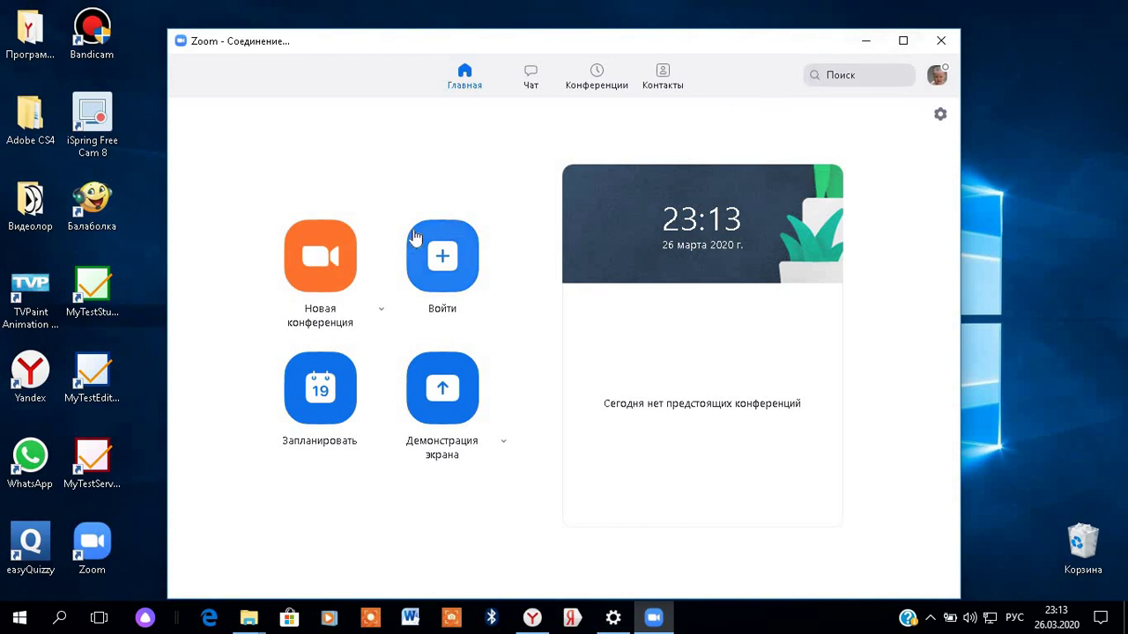
- Start a new Zoom conference, confirm the speaker and microphone tests, and dismiss the audio conference dialog
left_click(322, 269)
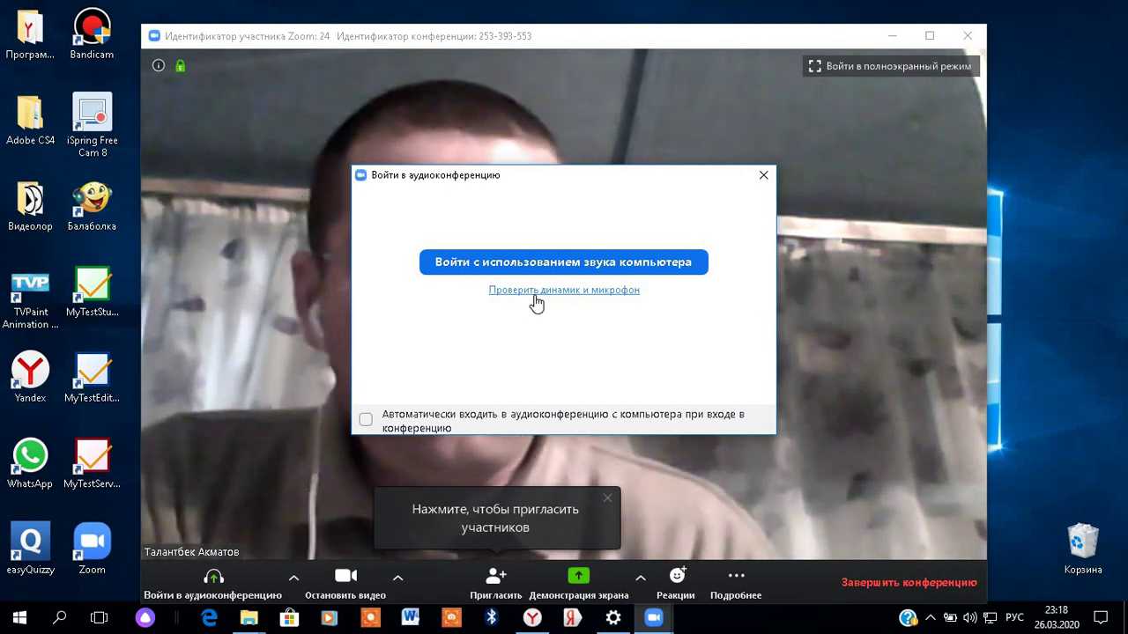
left_click(535, 296)
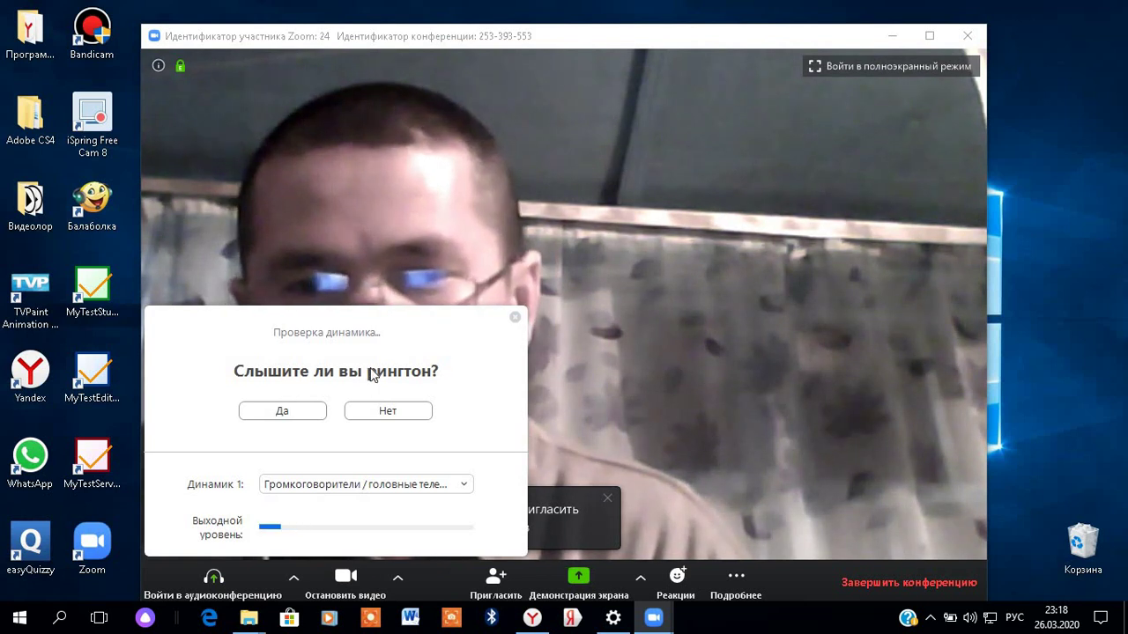
left_click(294, 414)
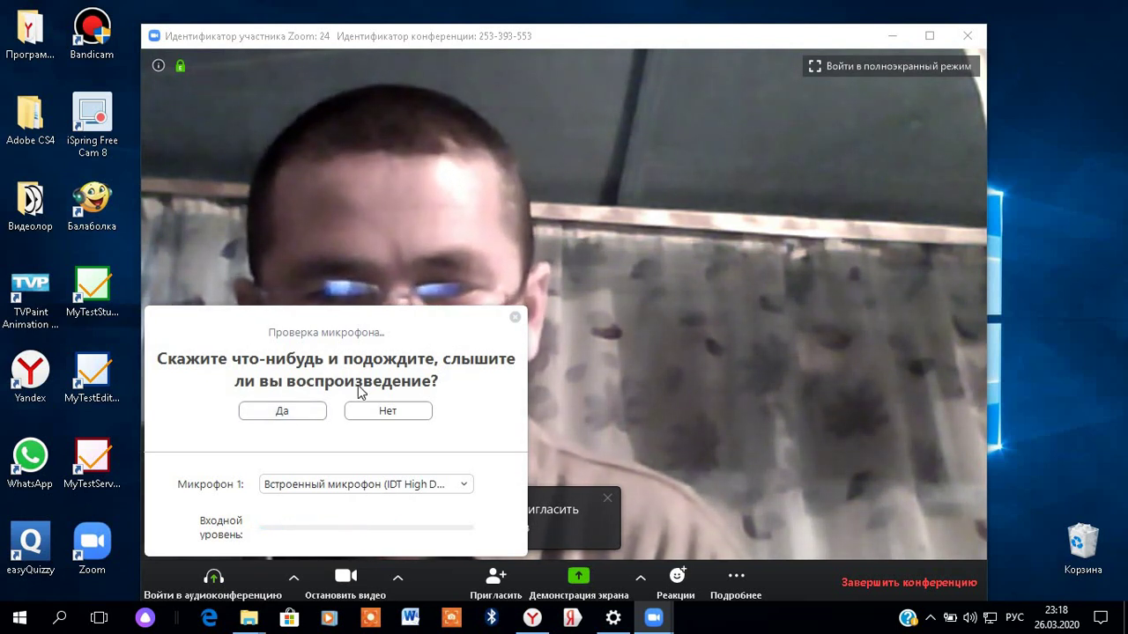
left_click(291, 411)
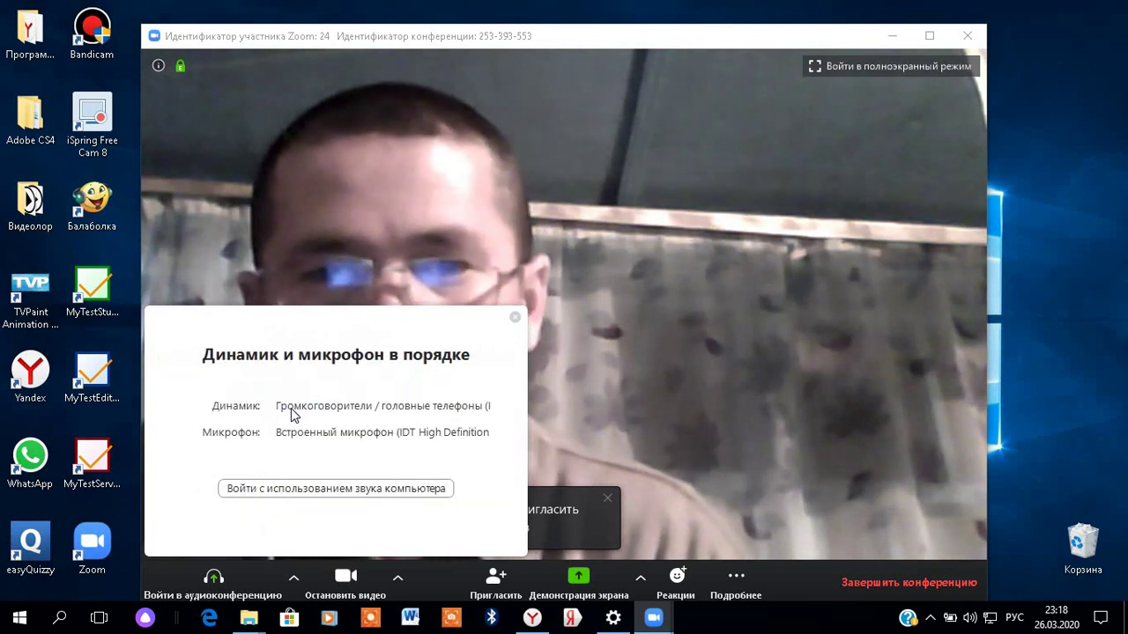
left_click(348, 490)
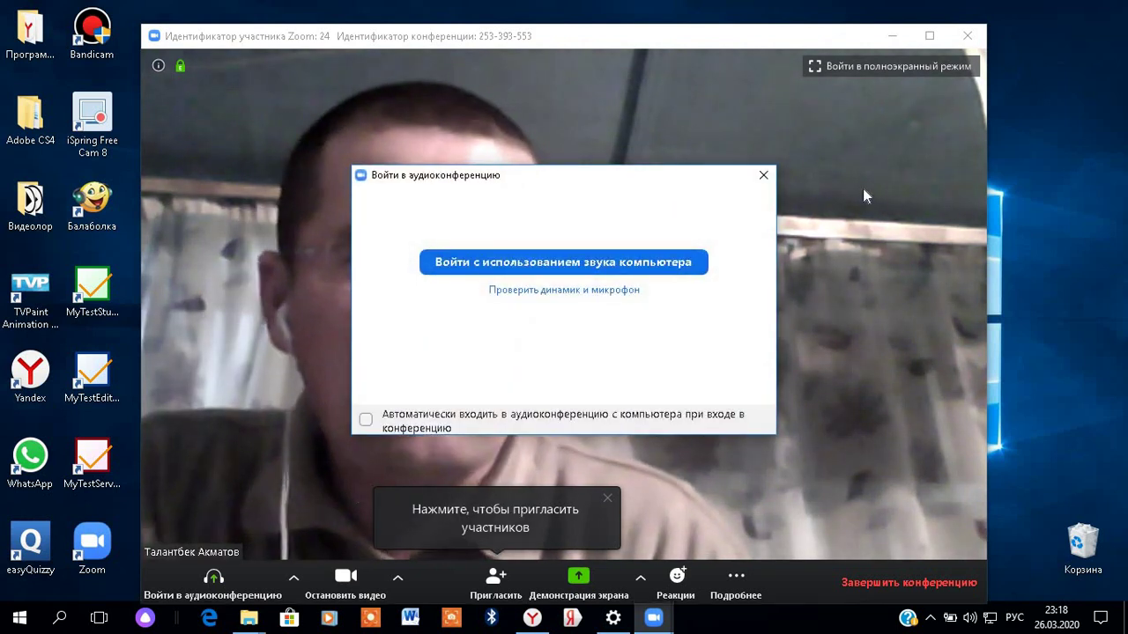
left_click(764, 176)
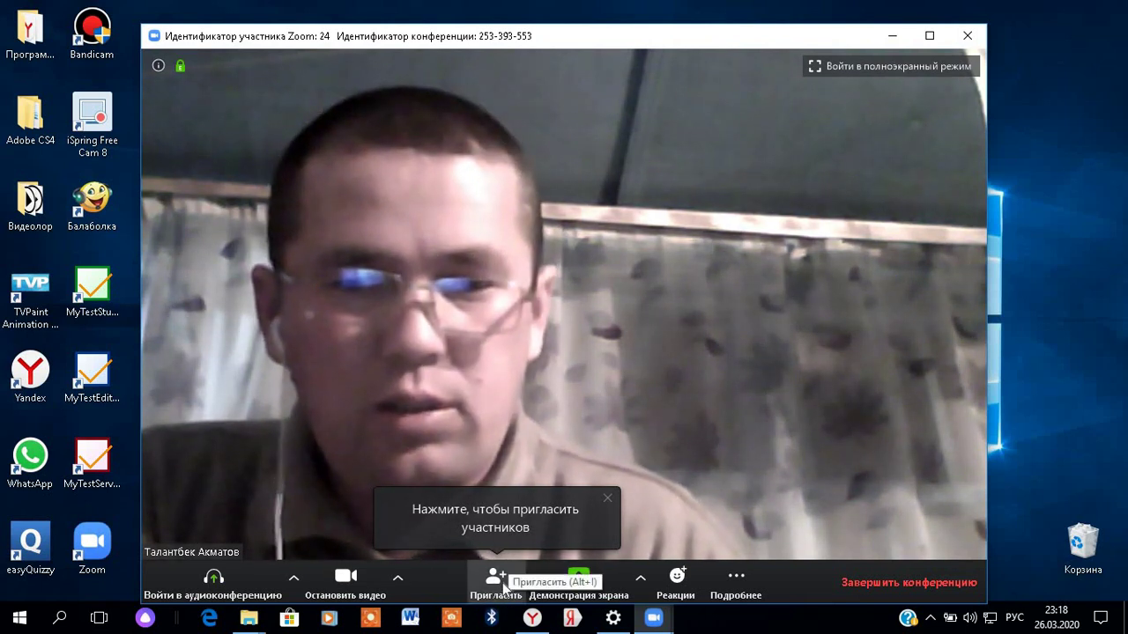
- Invite participants to the conference by email, using Gmail to create the invitation message
left_click(496, 583)
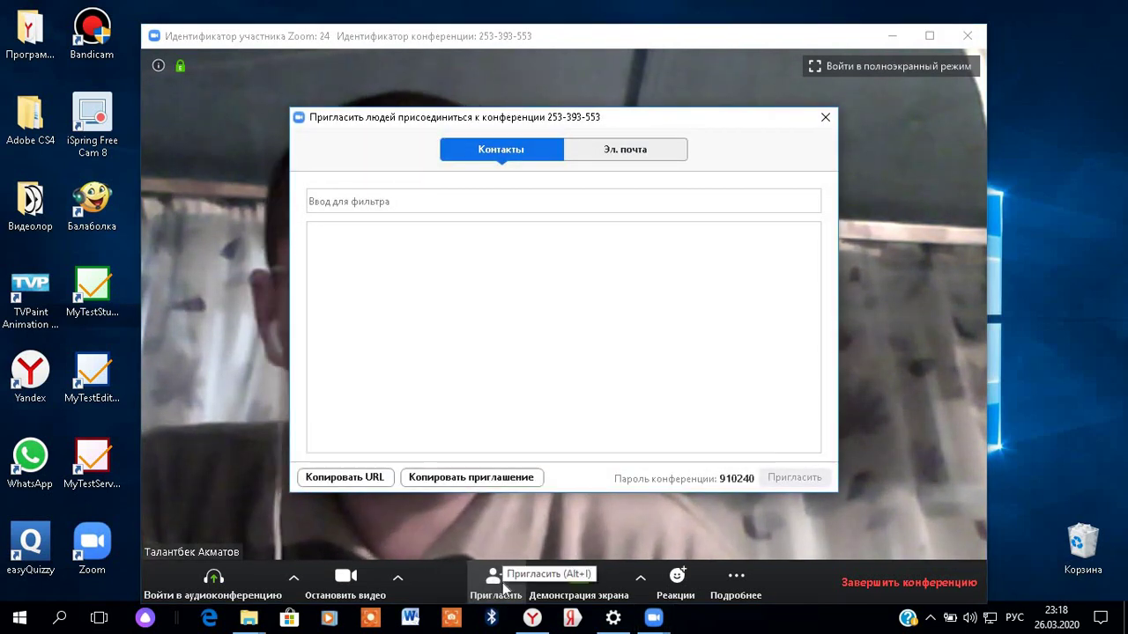
left_click(613, 152)
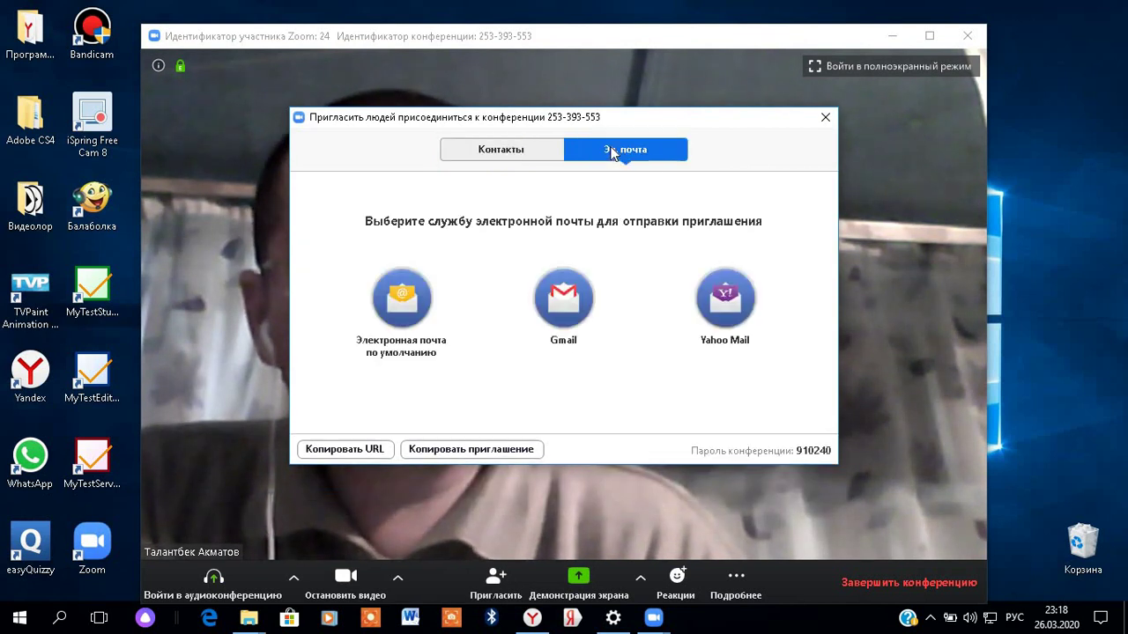
left_click(576, 282)
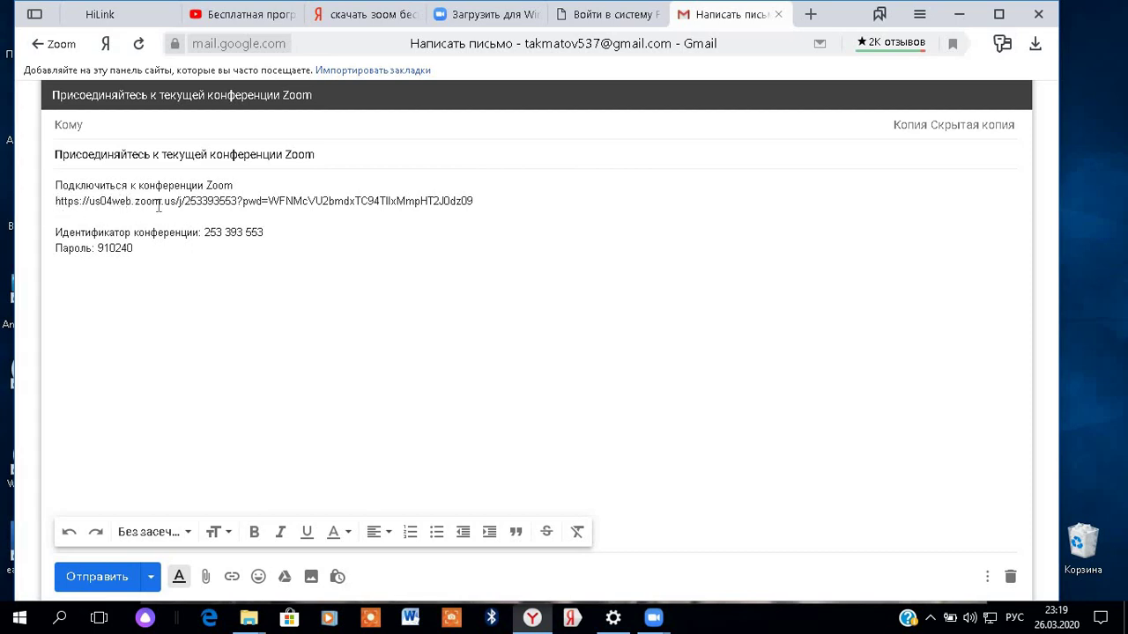
- Select the full conference link in the Gmail invitation draft and minimize the browser
left_click(481, 203)
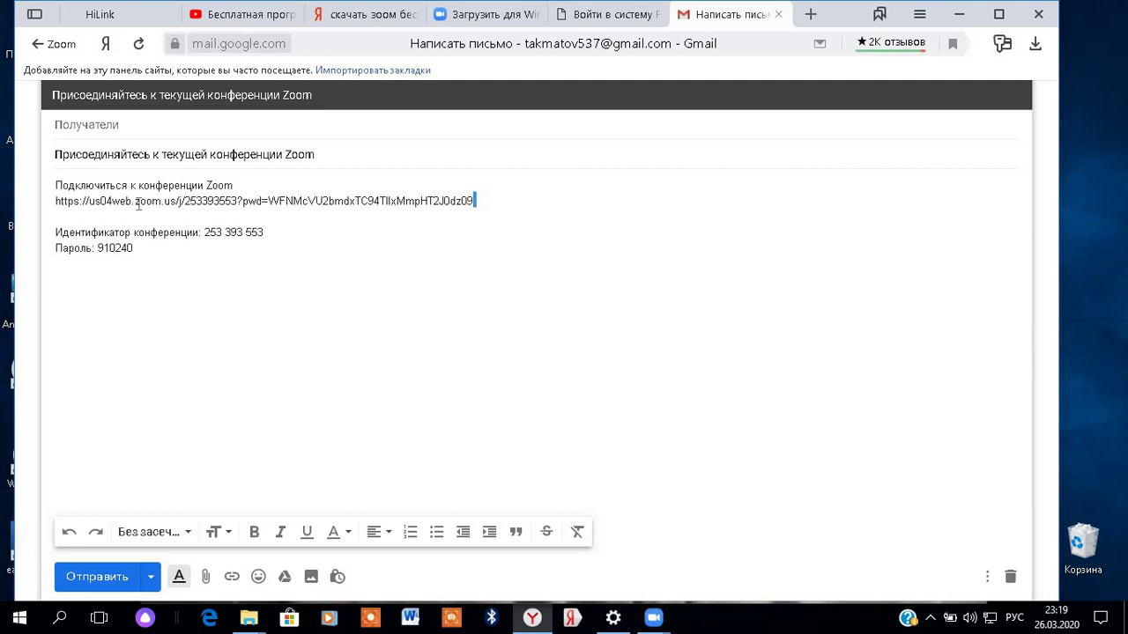
left_click_drag(137, 203, 54, 201)
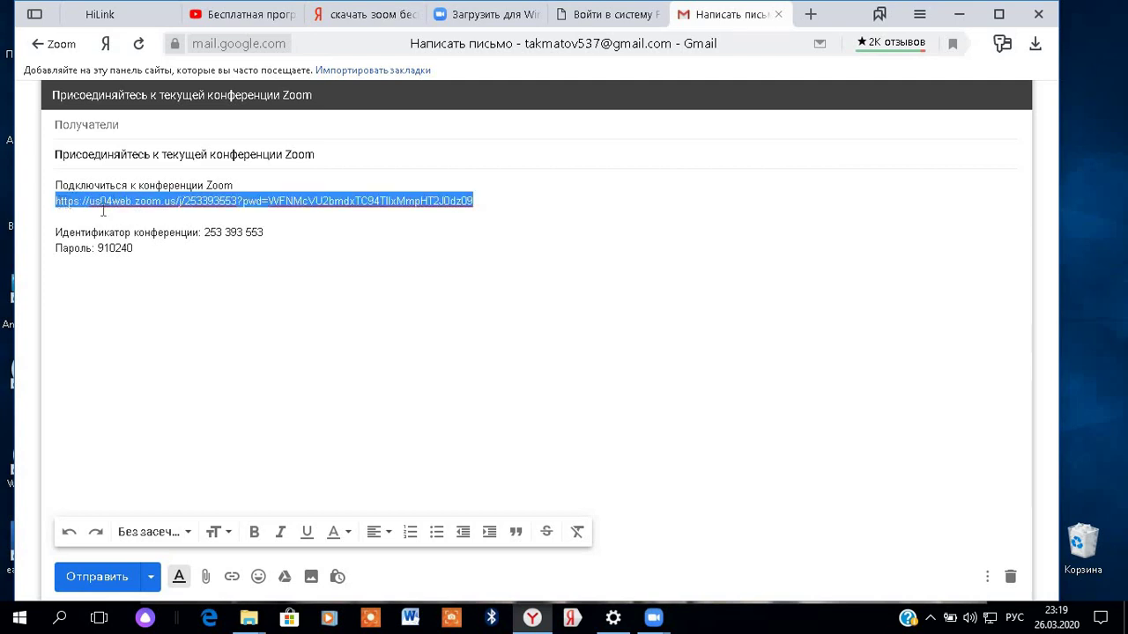
left_click(135, 176)
left_click(967, 24)
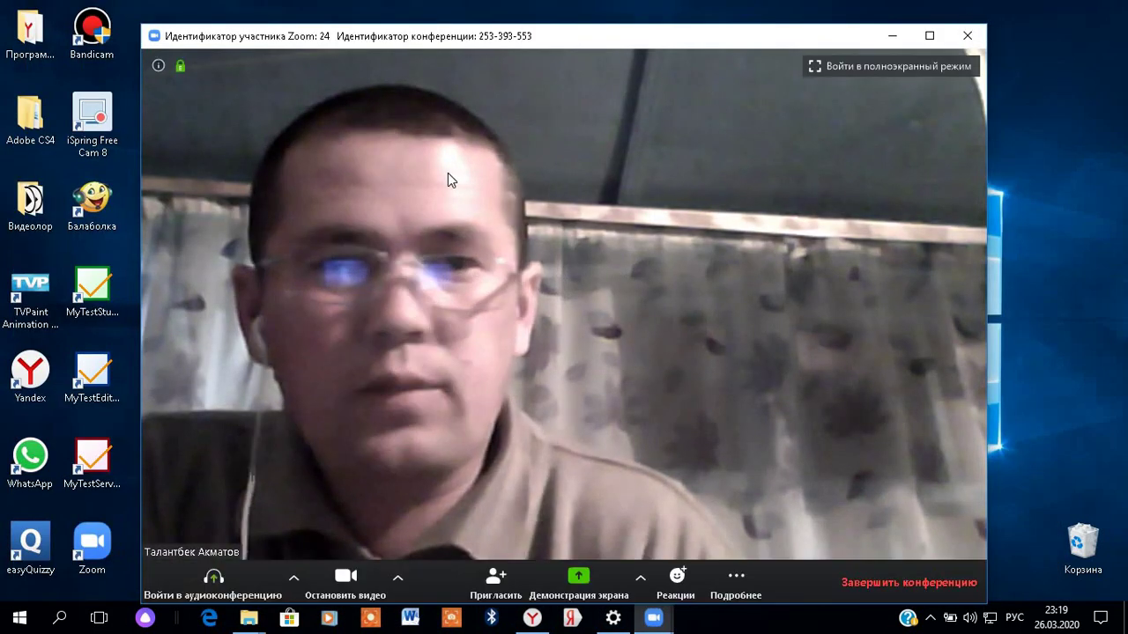
- Launch WhatsApp from the desktop
left_click(30, 456)
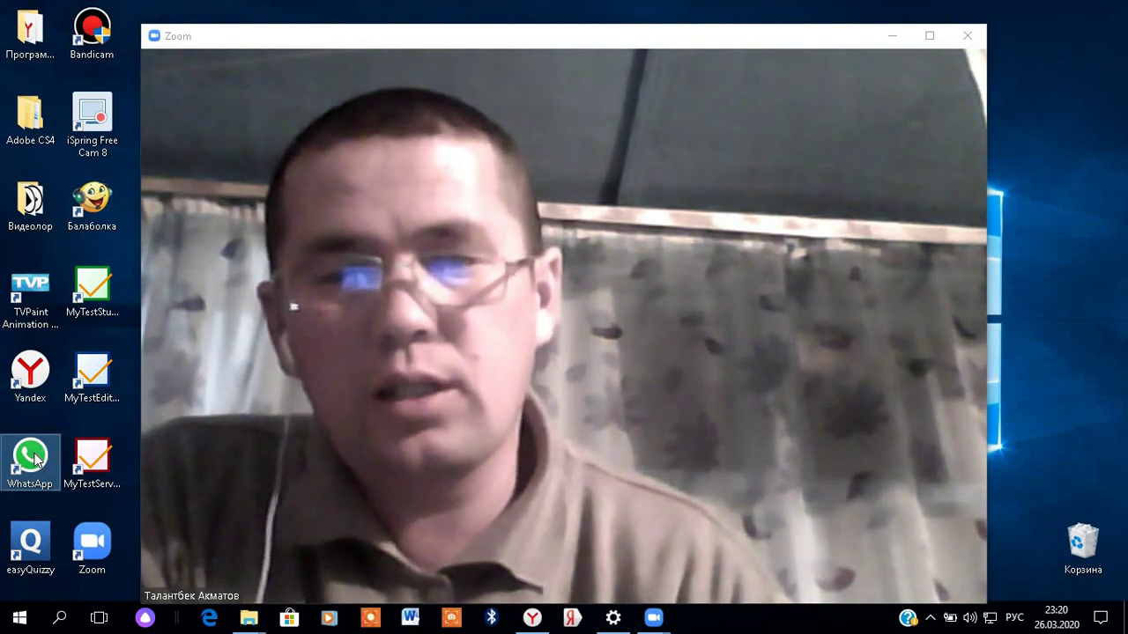
double_click(35, 458)
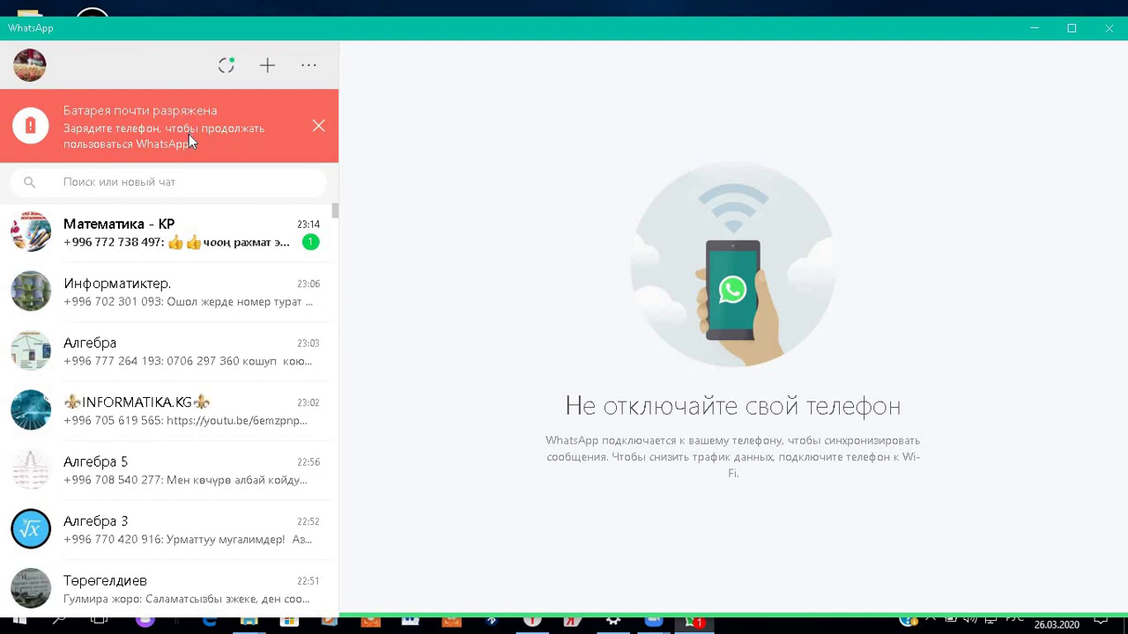
- Find the invitation recipient in the WhatsApp chat list and open that contact's conversation
left_click(234, 226)
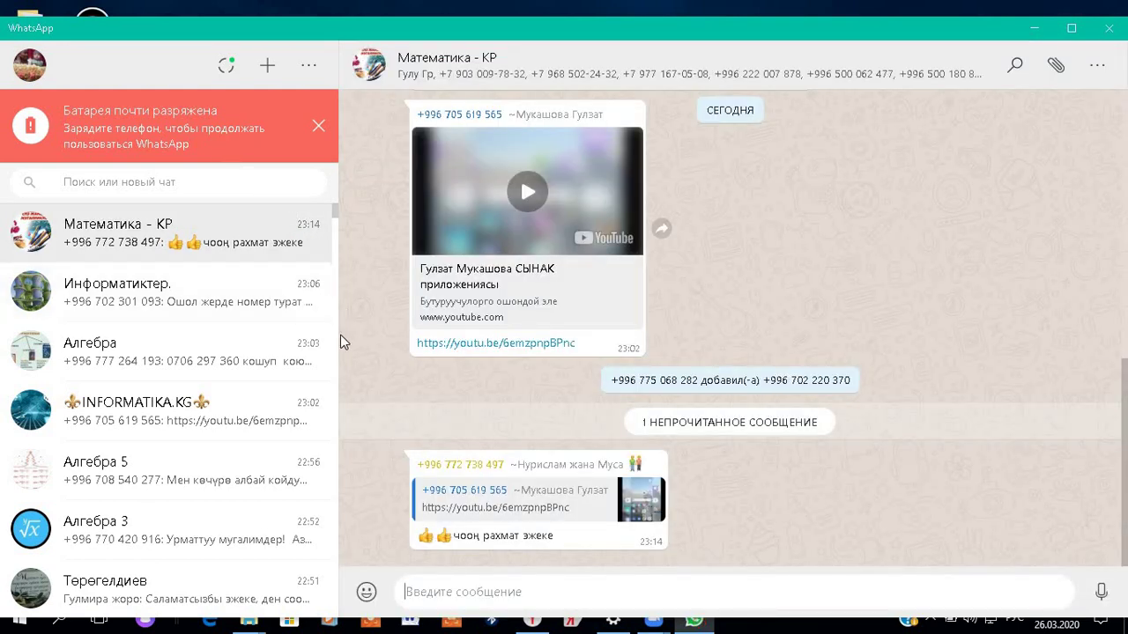
scroll(335, 361, "down", 4)
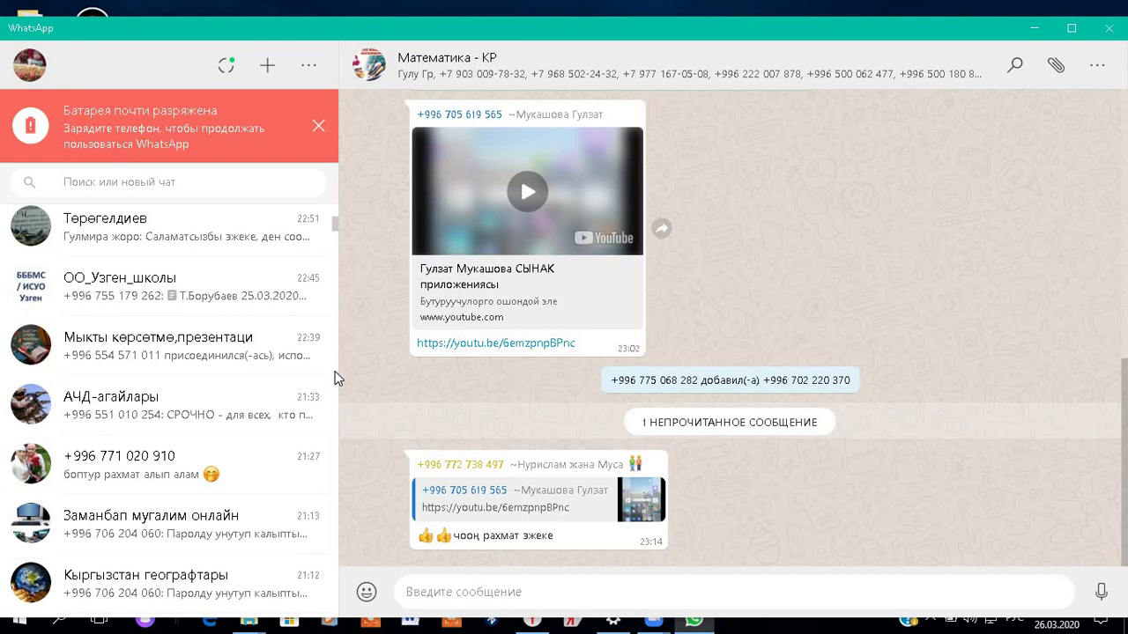
scroll(335, 379, "down", 4)
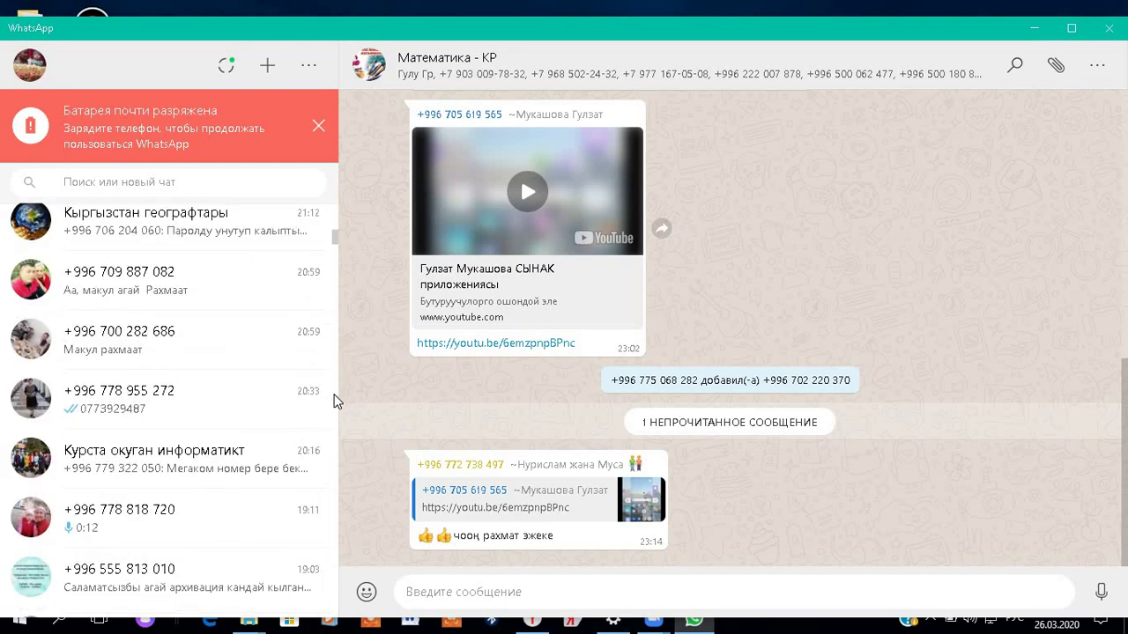
scroll(335, 401, "down", 4)
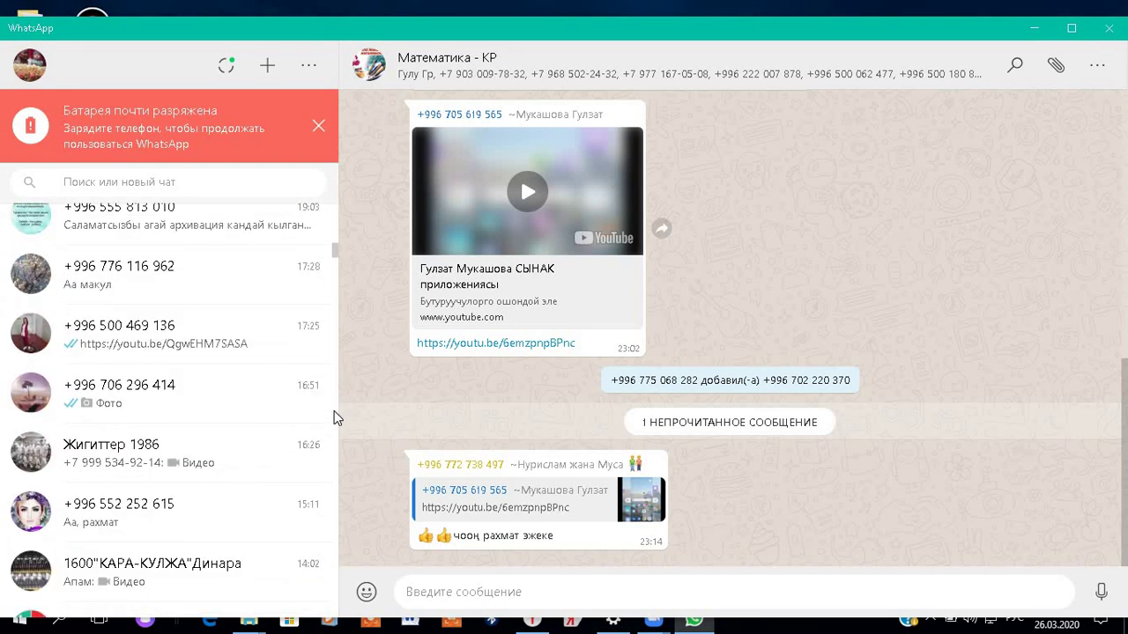
scroll(335, 429, "down", 4)
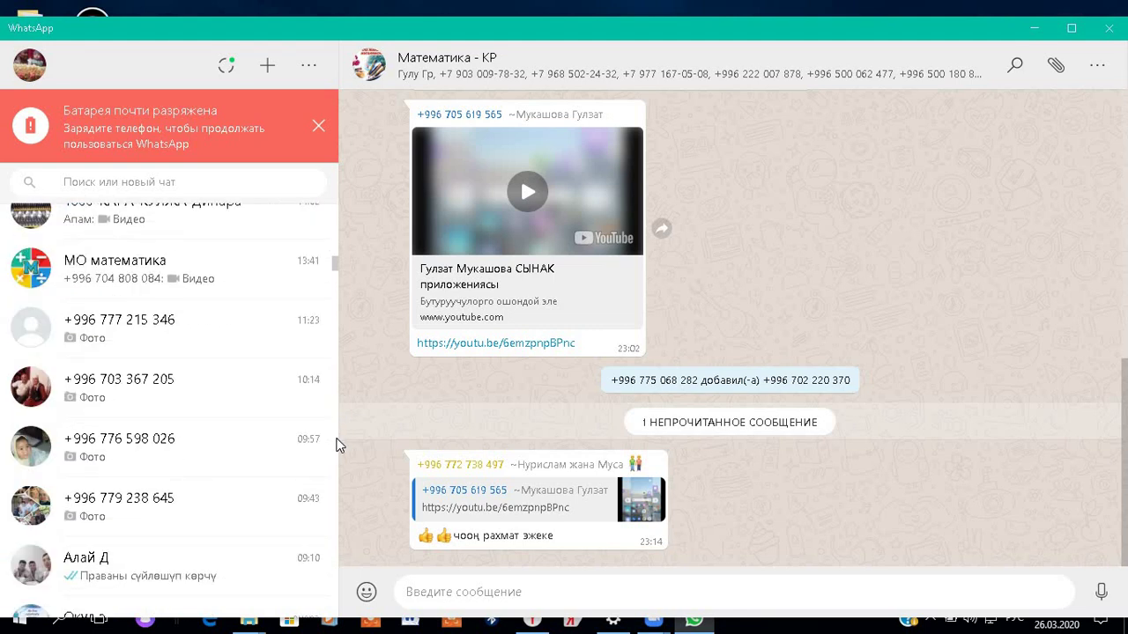
scroll(334, 445, "down", 4)
scroll(334, 445, "down", 4)
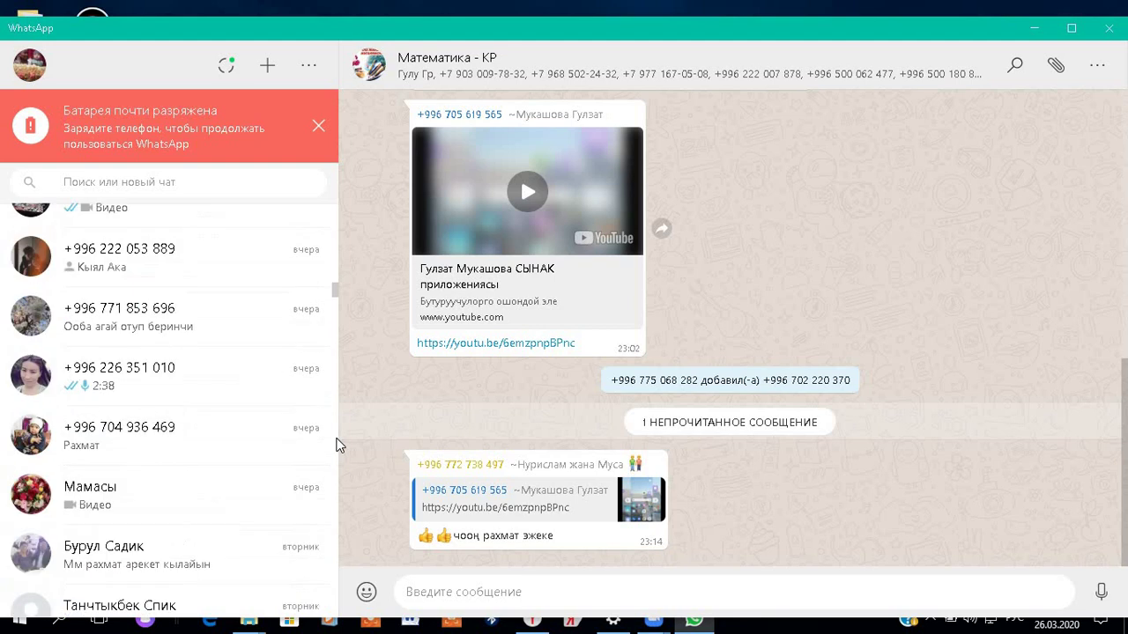
left_click(152, 509)
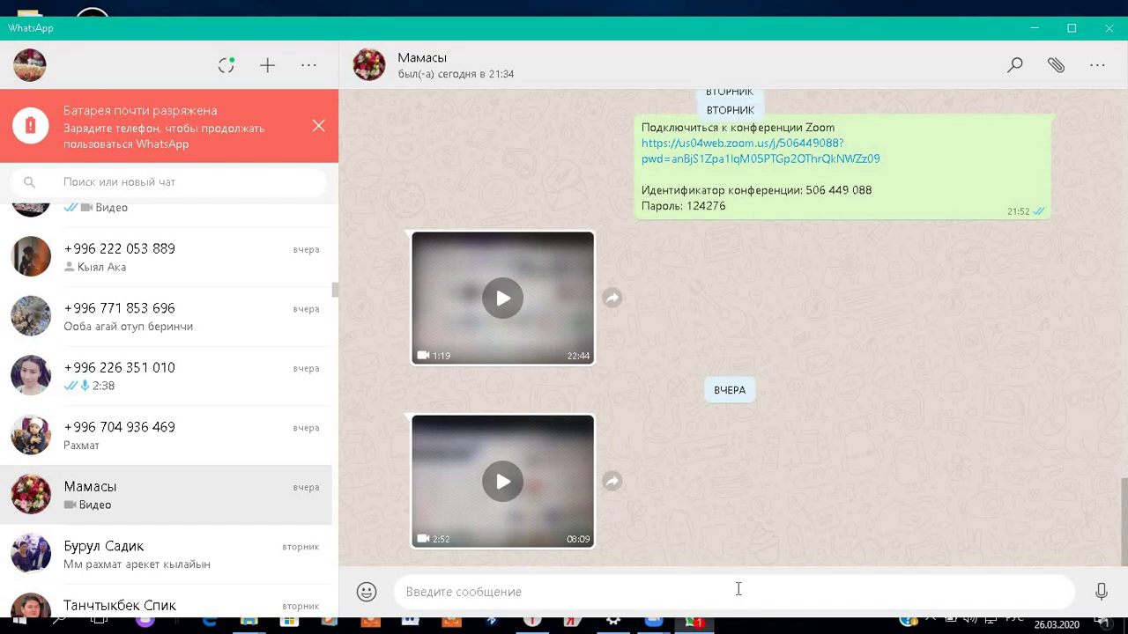
- Paste the copied Zoom conference link into the contact's chat and send it
left_click(739, 590)
key("ctrl+v")
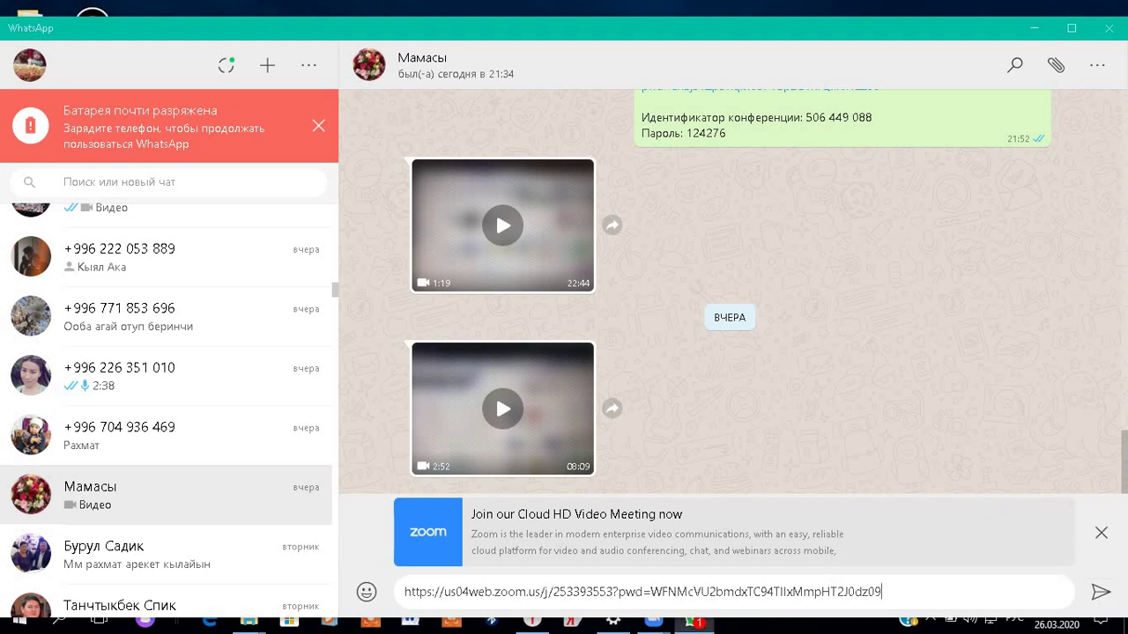
left_click(1100, 598)
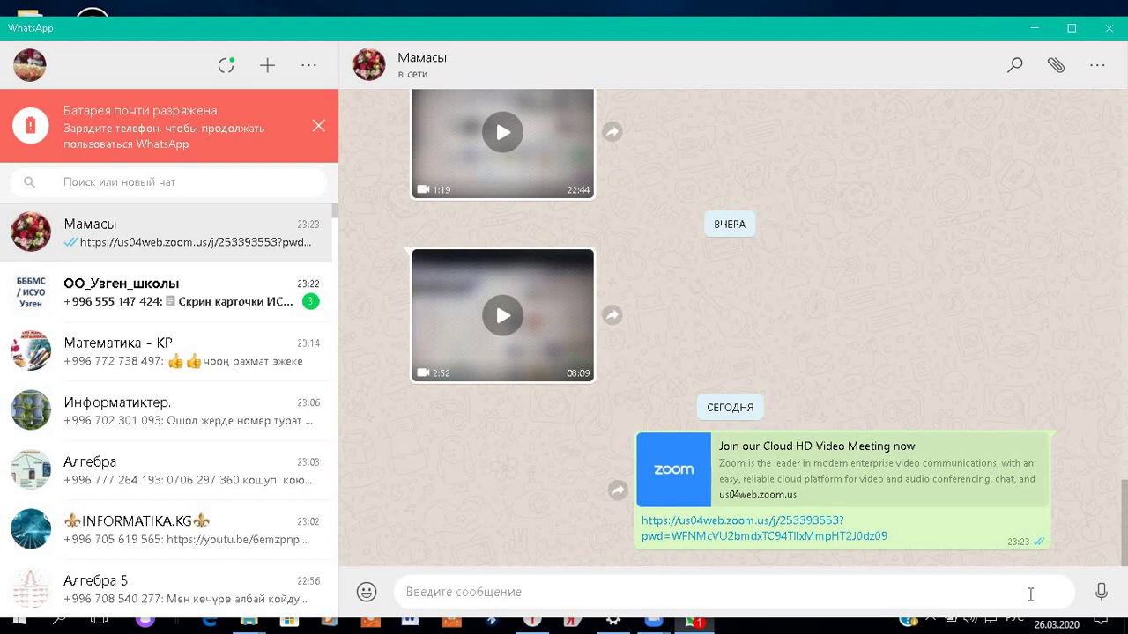
- Switch to the Zoom conference window
left_click(695, 622)
left_click(696, 622)
mouse_move(652, 624)
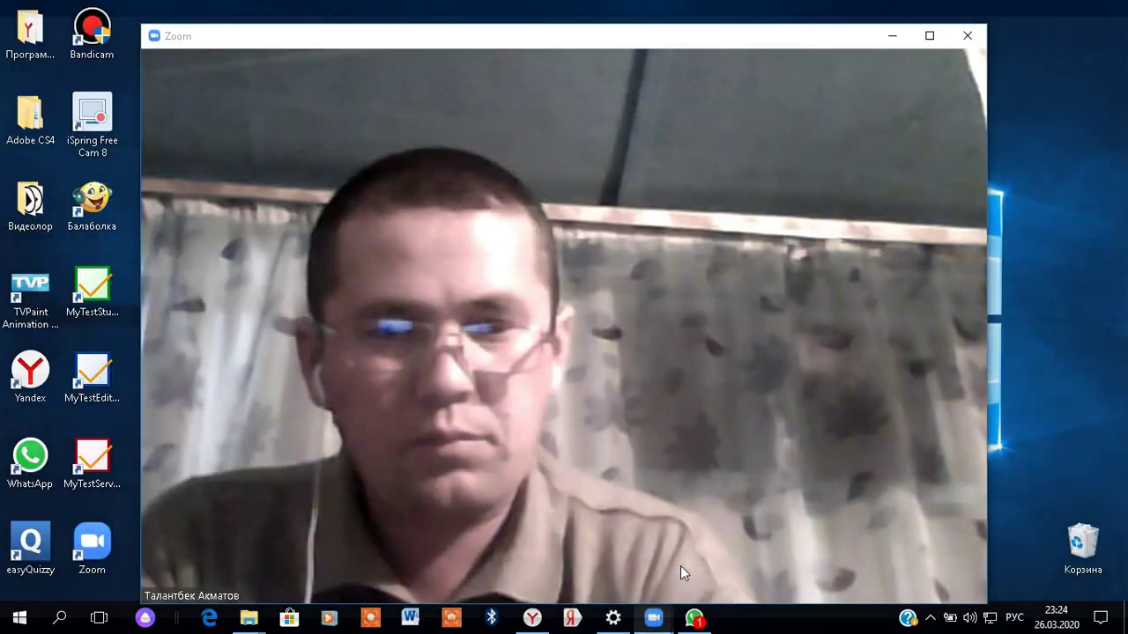
left_click(680, 566)
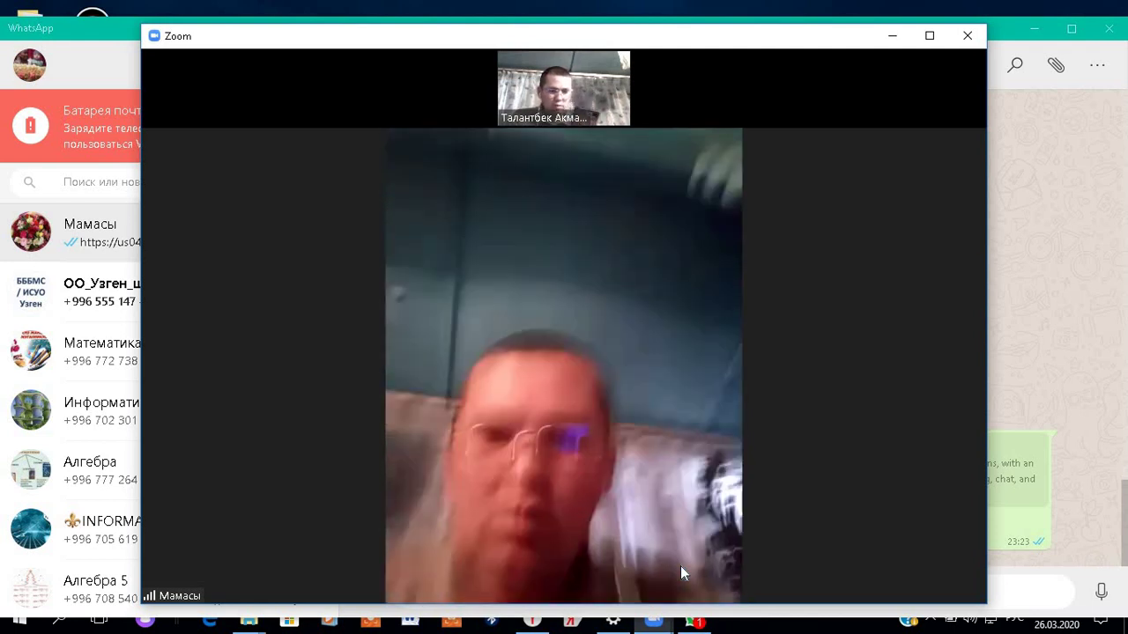
- Share the whiteboard (Доска сообщений) with the conference participants
mouse_move(580, 543)
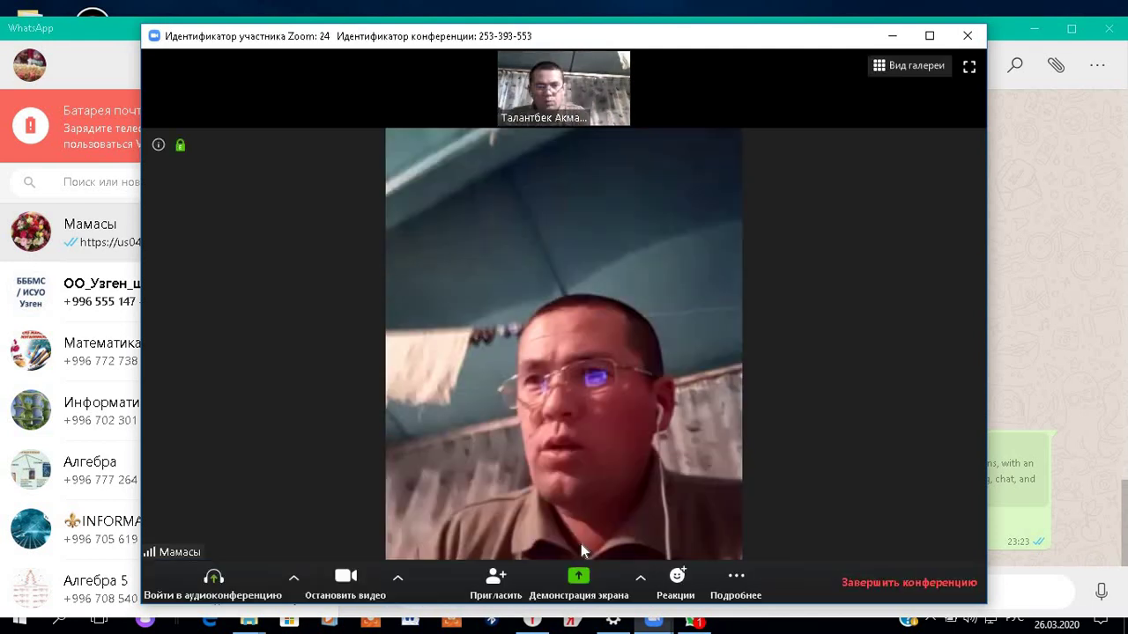
left_click(641, 578)
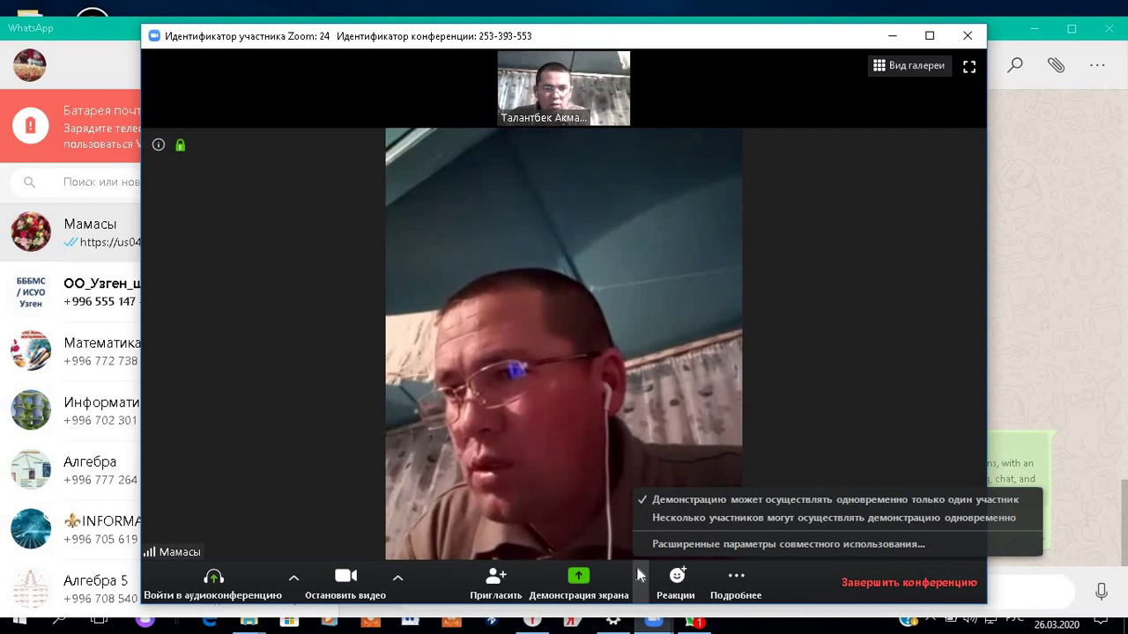
left_click(605, 578)
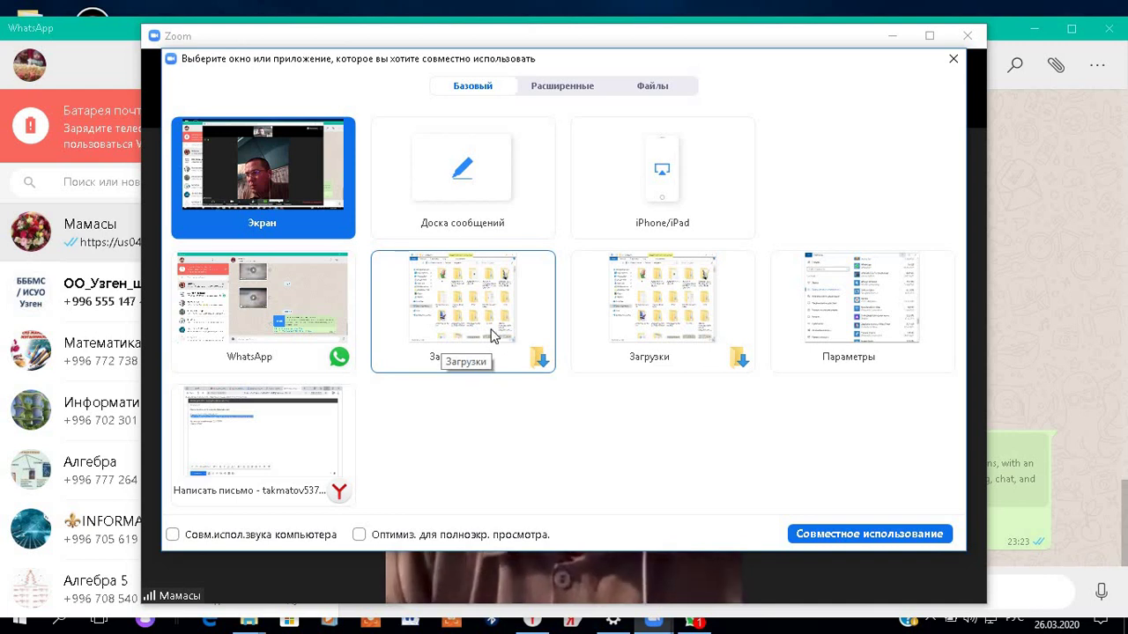
left_click(449, 178)
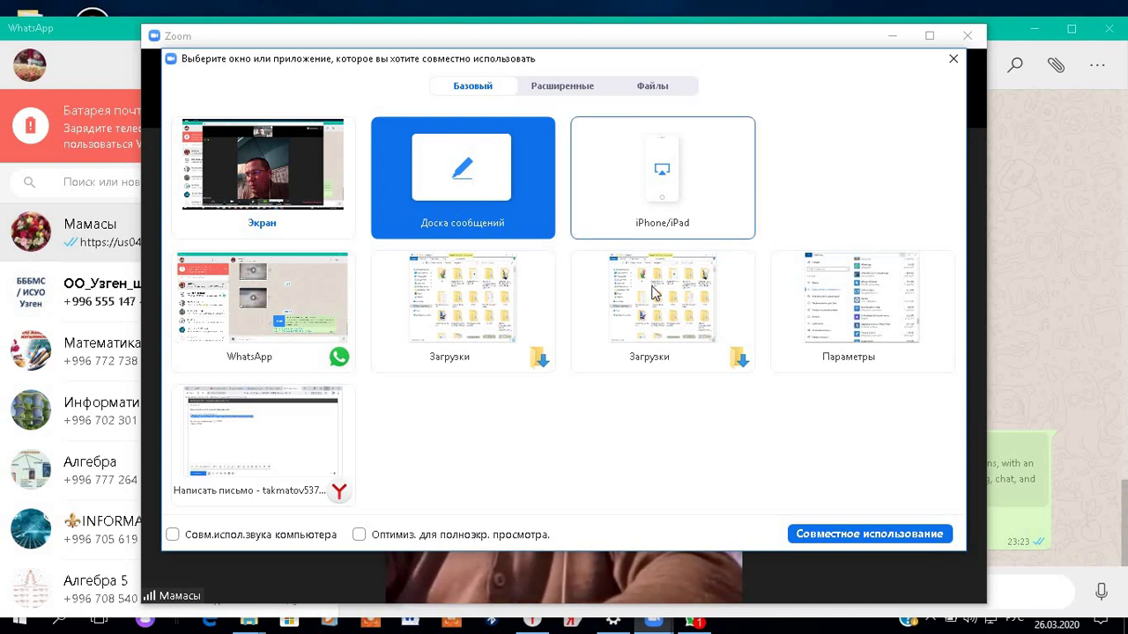
left_click(848, 535)
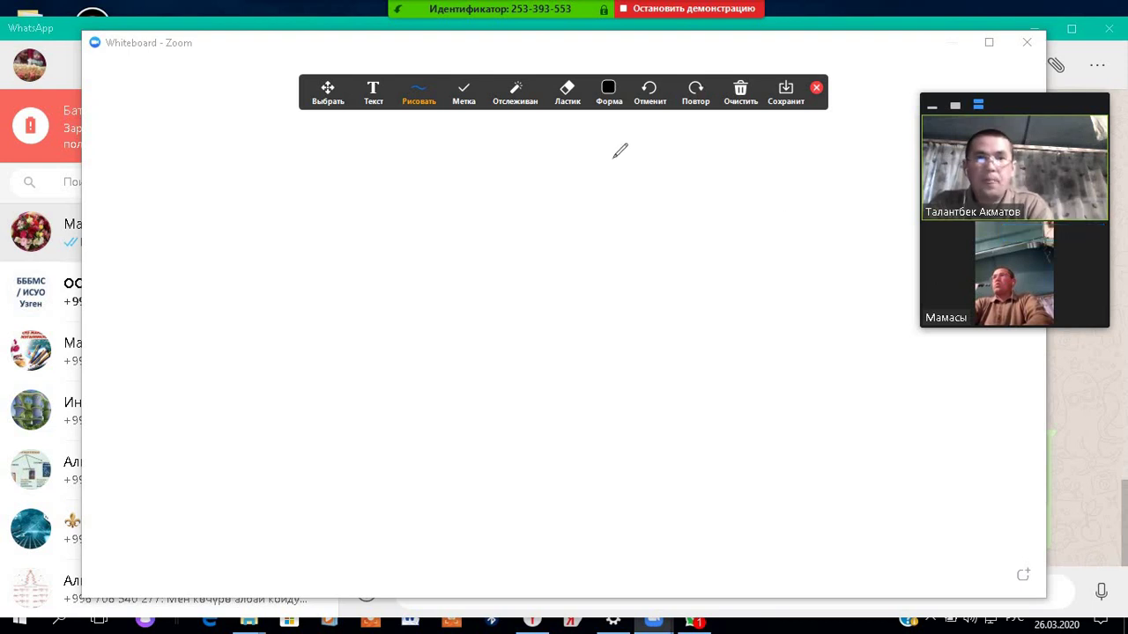
- Handwrite the expression √4 · √9 = on the shared whiteboard with the drawing tool, and close the whiteboard
left_click(419, 93)
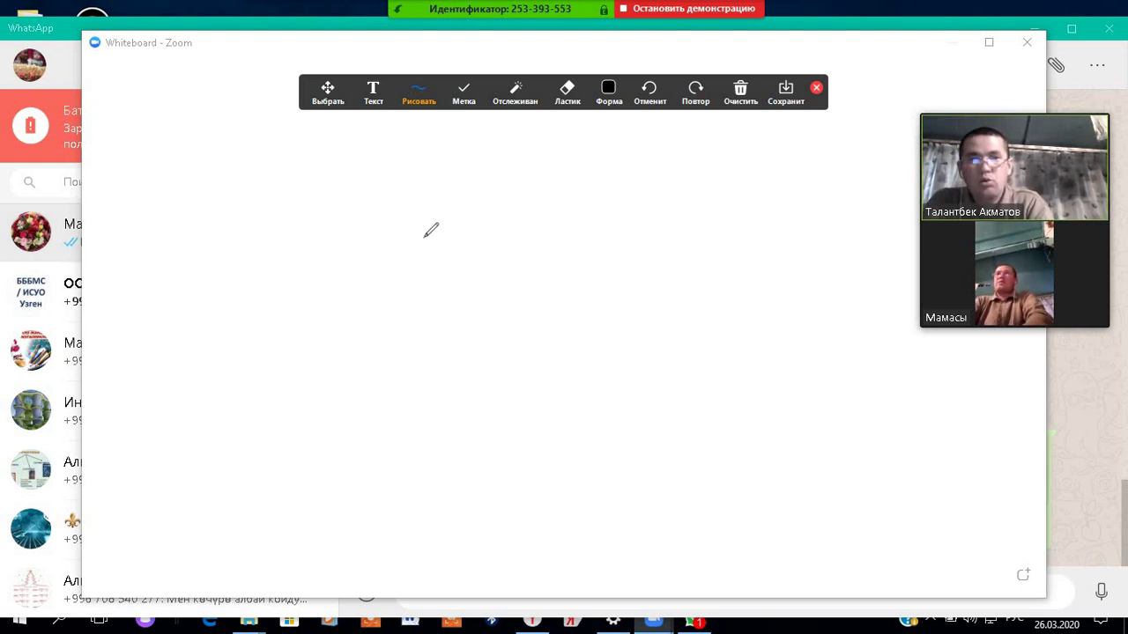
mouse_move(410, 226)
left_mouse_down()
mouse_move(533, 176)
mouse_move(482, 212)
left_mouse_up()
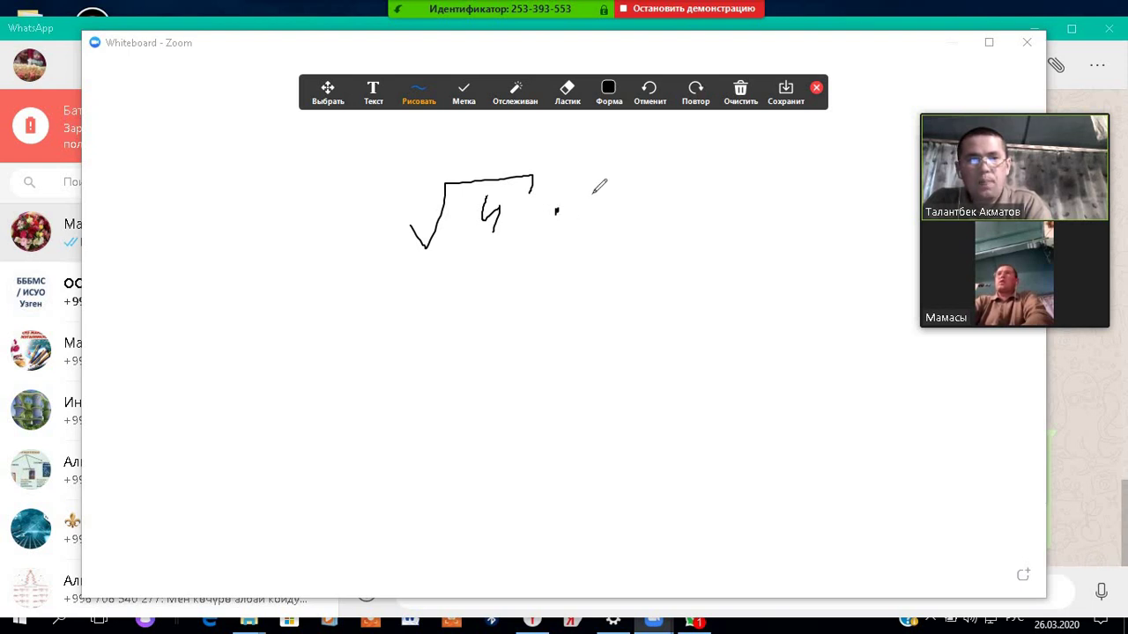
left_click_drag(599, 225, 601, 231)
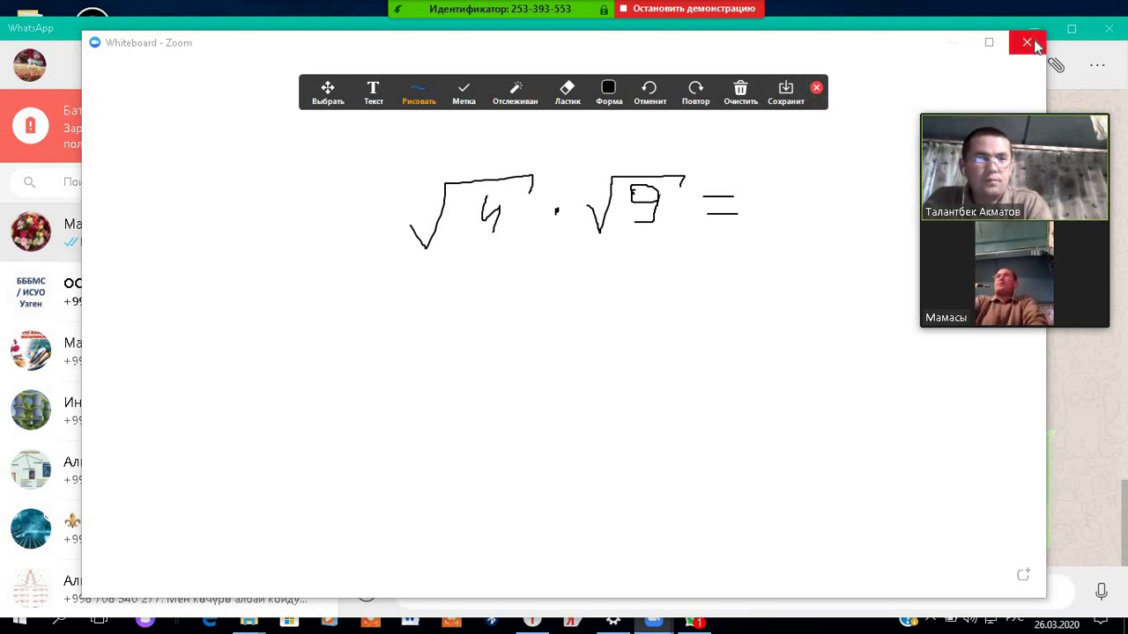
left_click(1033, 39)
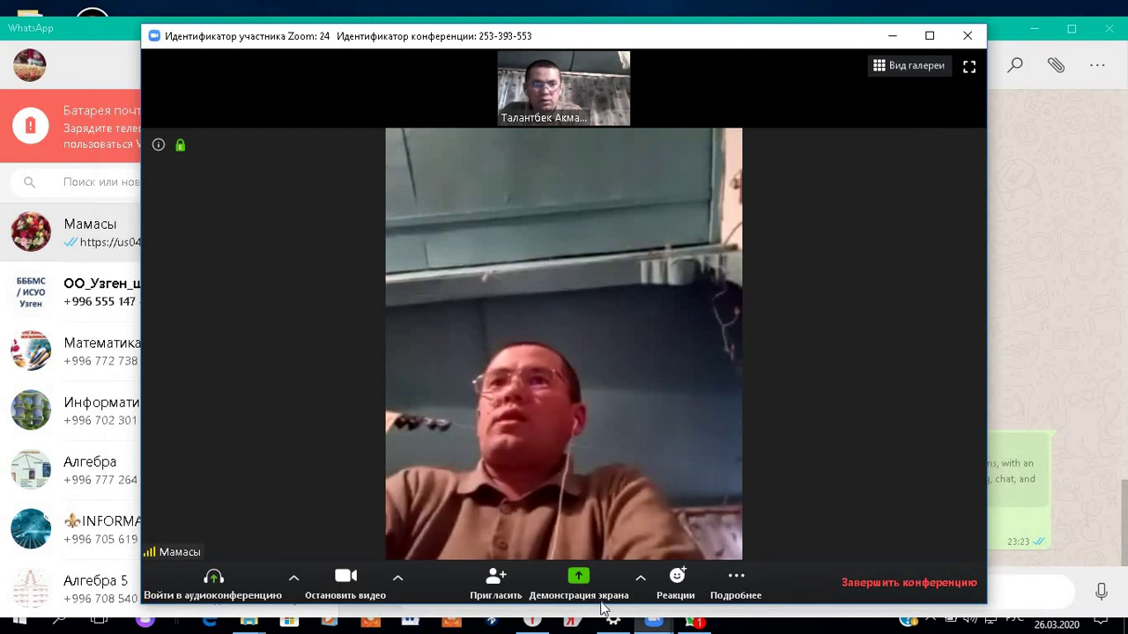
- Review the advanced and file sharing sources, and share the first Загрузки folder window from the basic sources
left_click(574, 588)
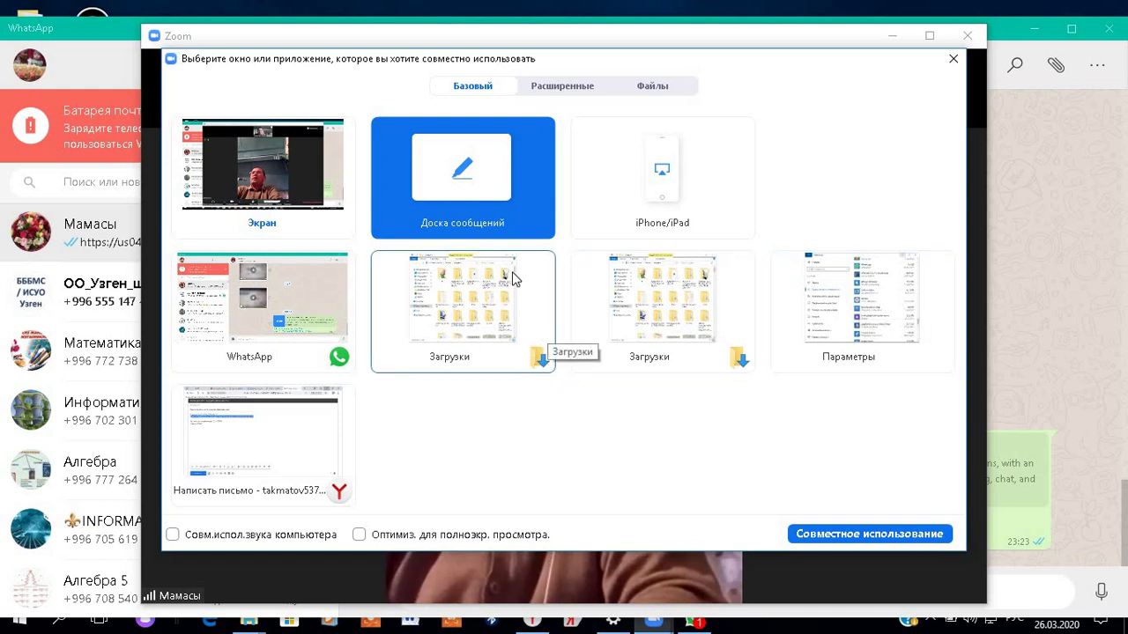
left_click(582, 87)
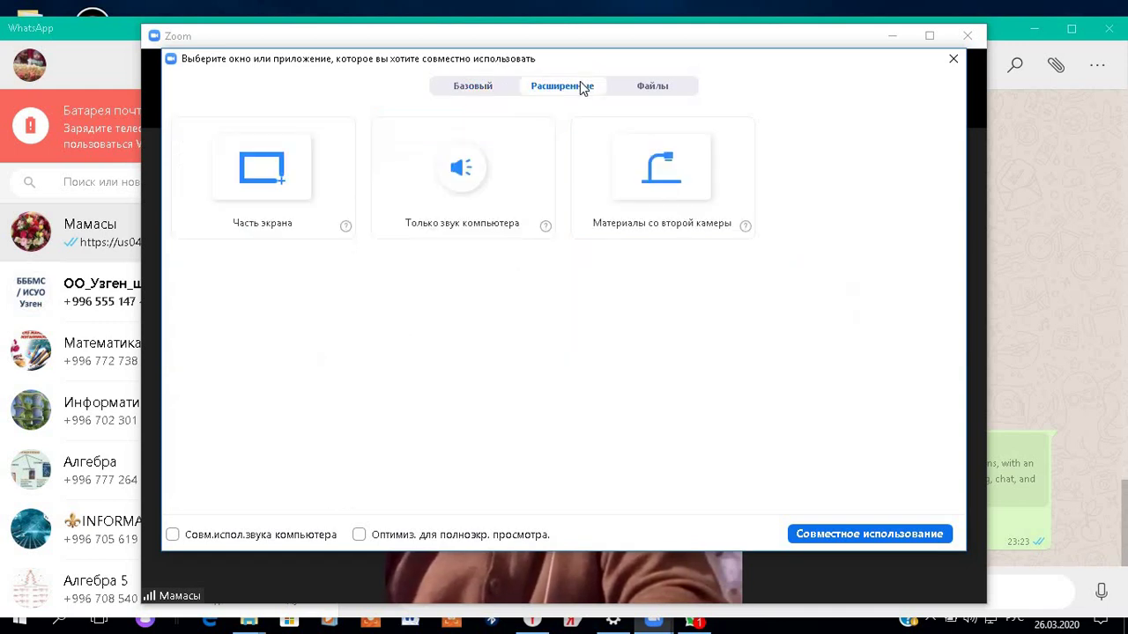
left_click(327, 162)
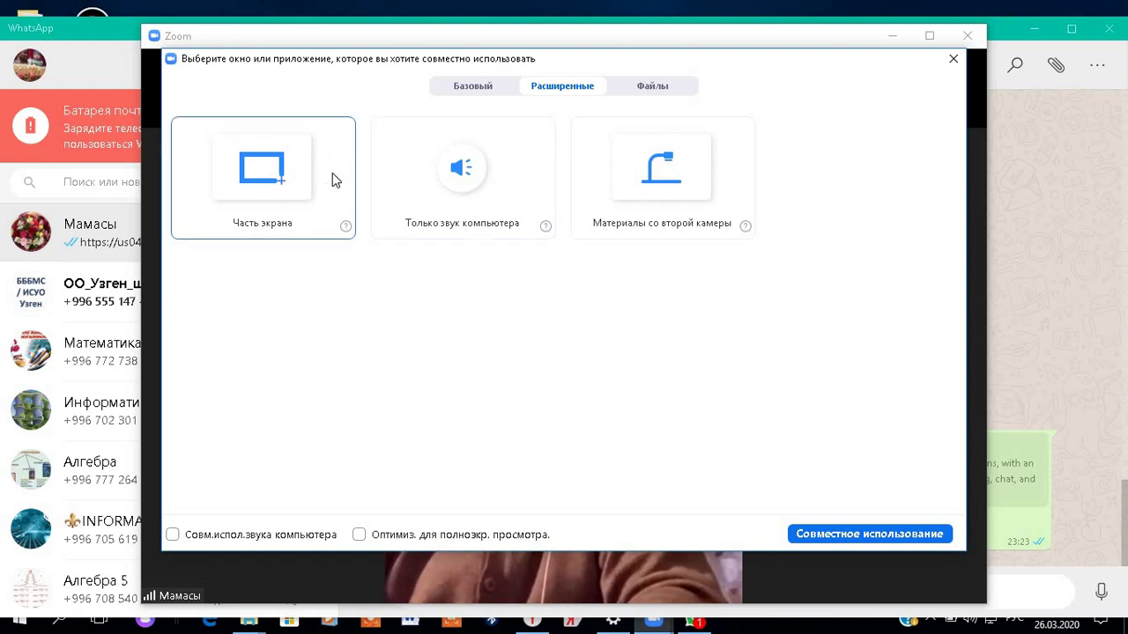
left_click(657, 87)
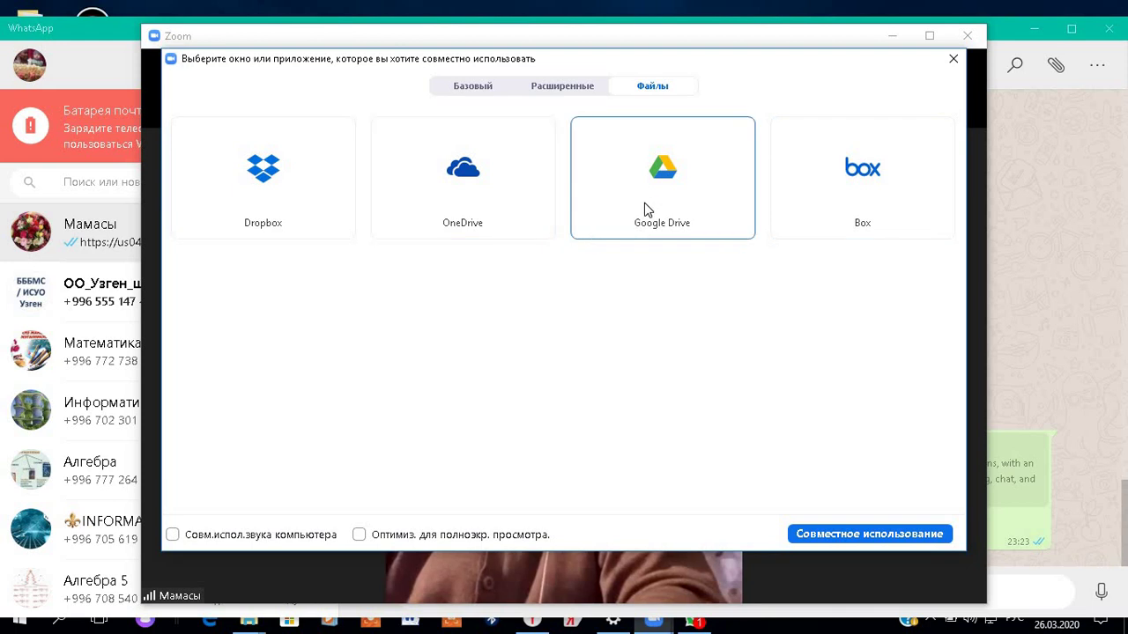
left_click(476, 89)
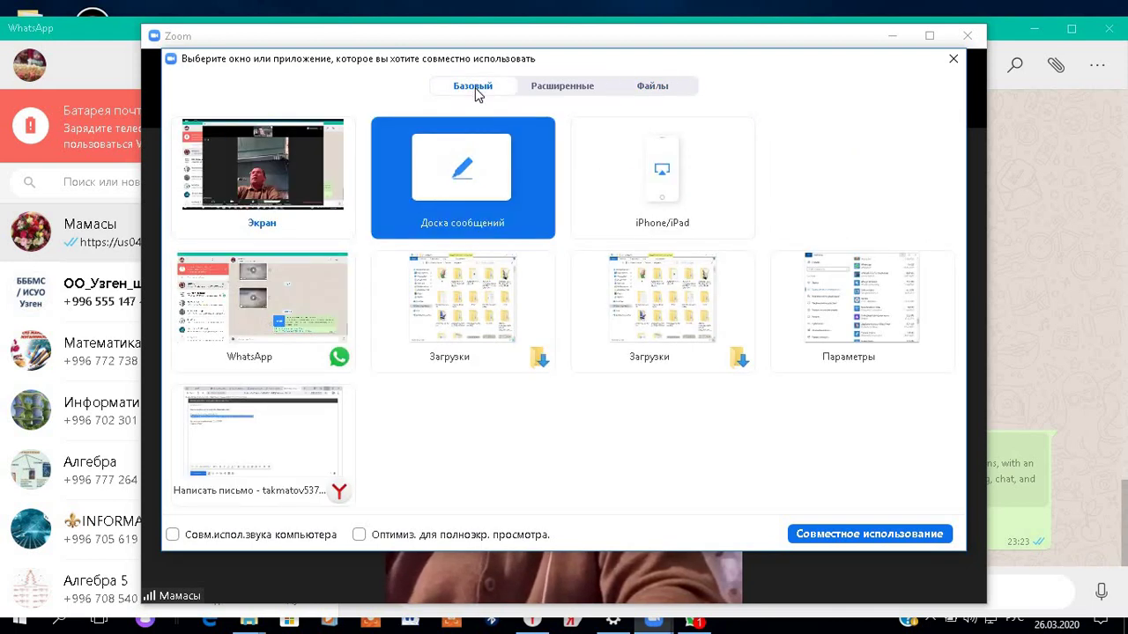
left_click(430, 308)
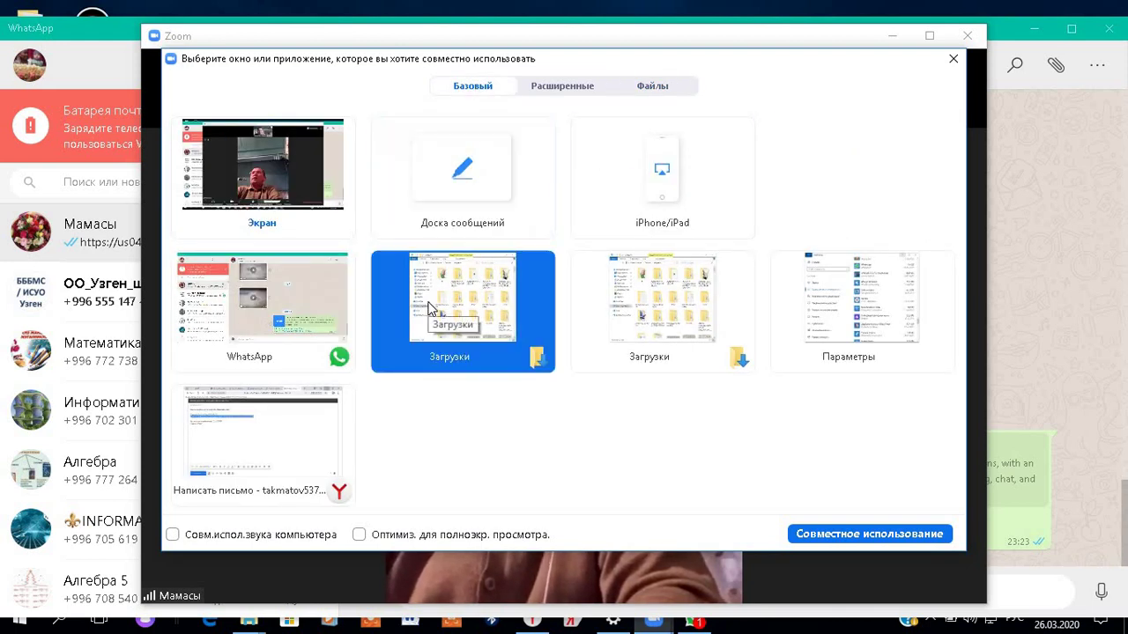
double_click(526, 355)
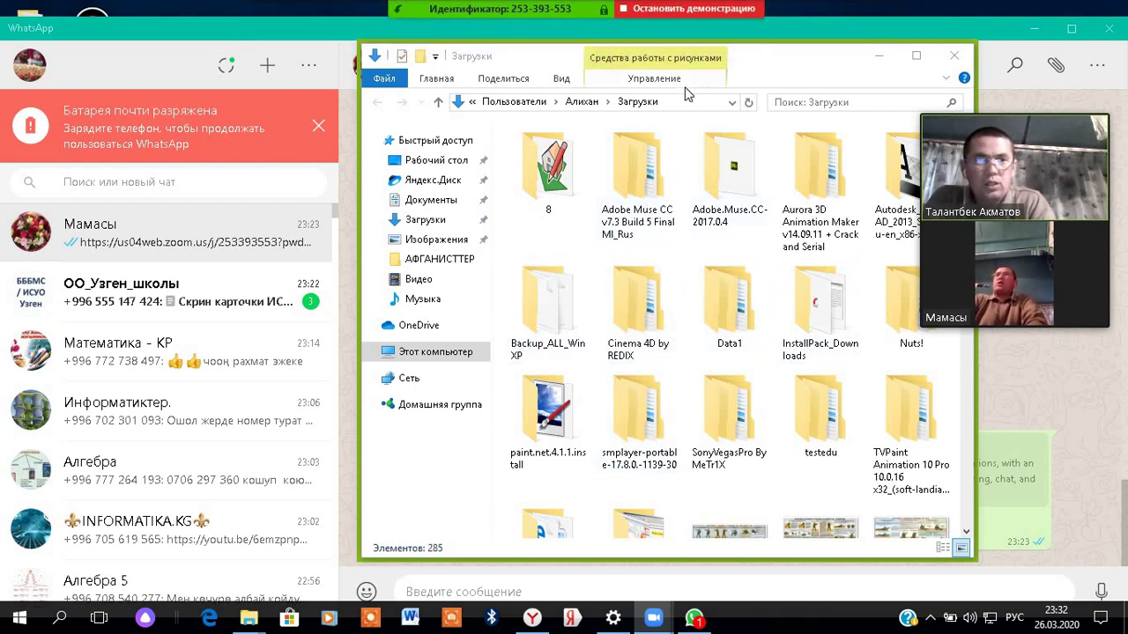
- In the shared file window, browse from Этот компьютер to drive D: and open конспект пл > САБАКА КЕРЕК ИШ КАГАЗДАР
left_click(445, 261)
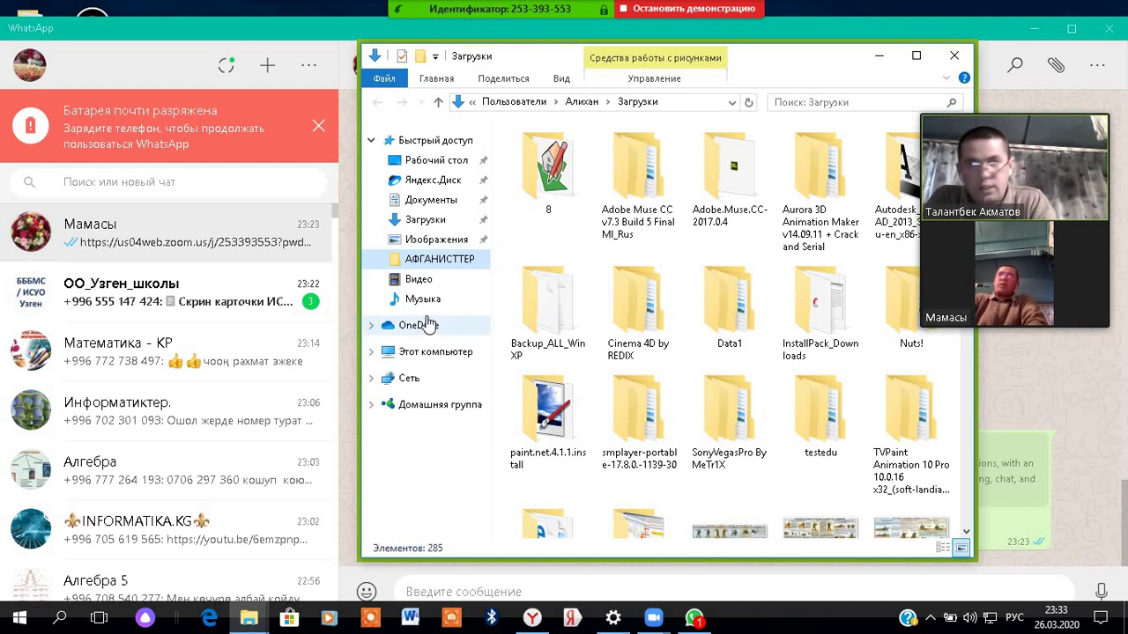
double_click(666, 309)
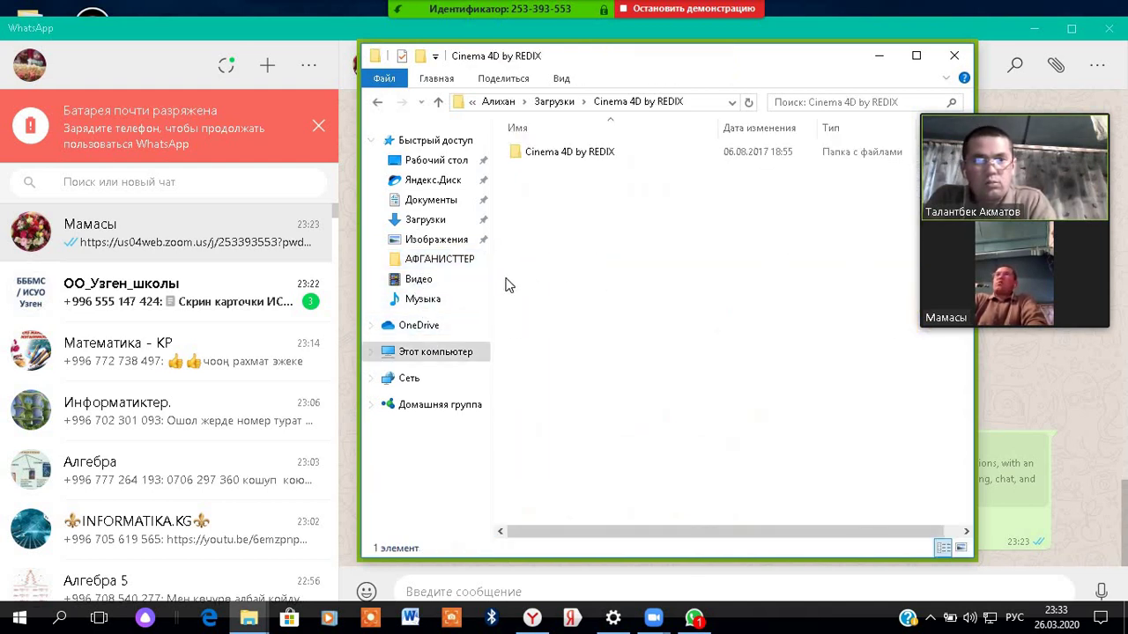
left_click(421, 352)
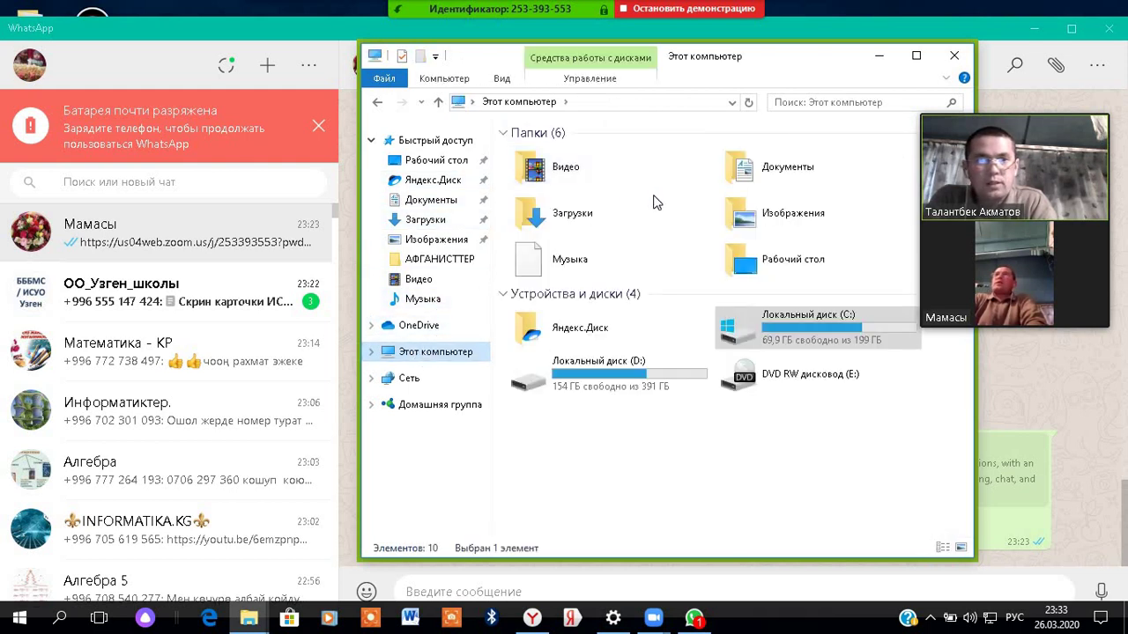
double_click(623, 377)
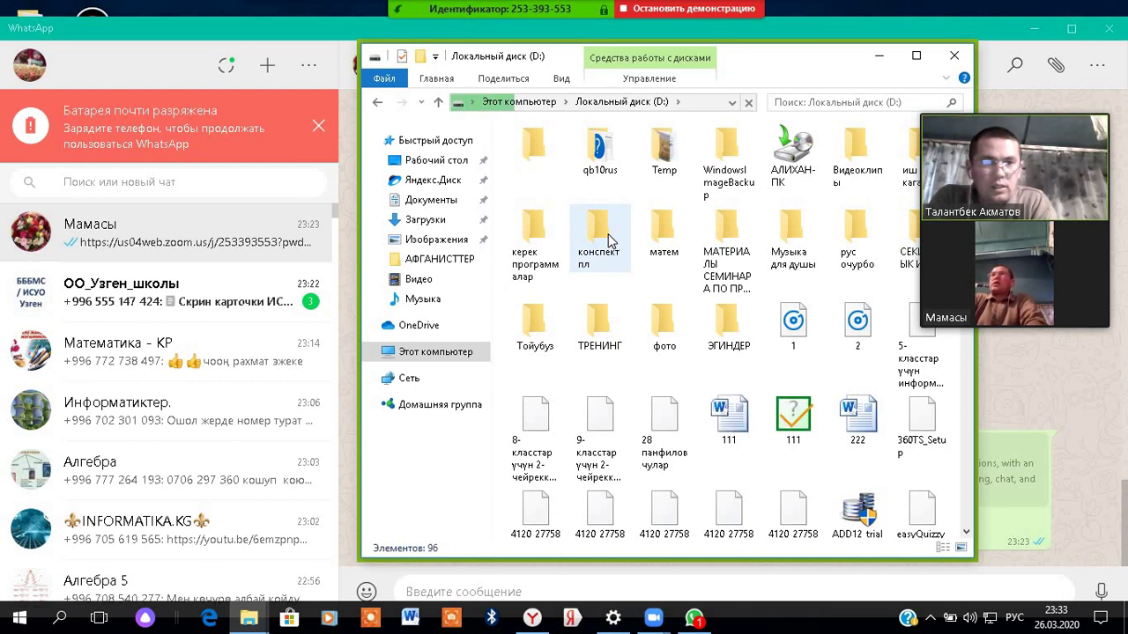
double_click(608, 240)
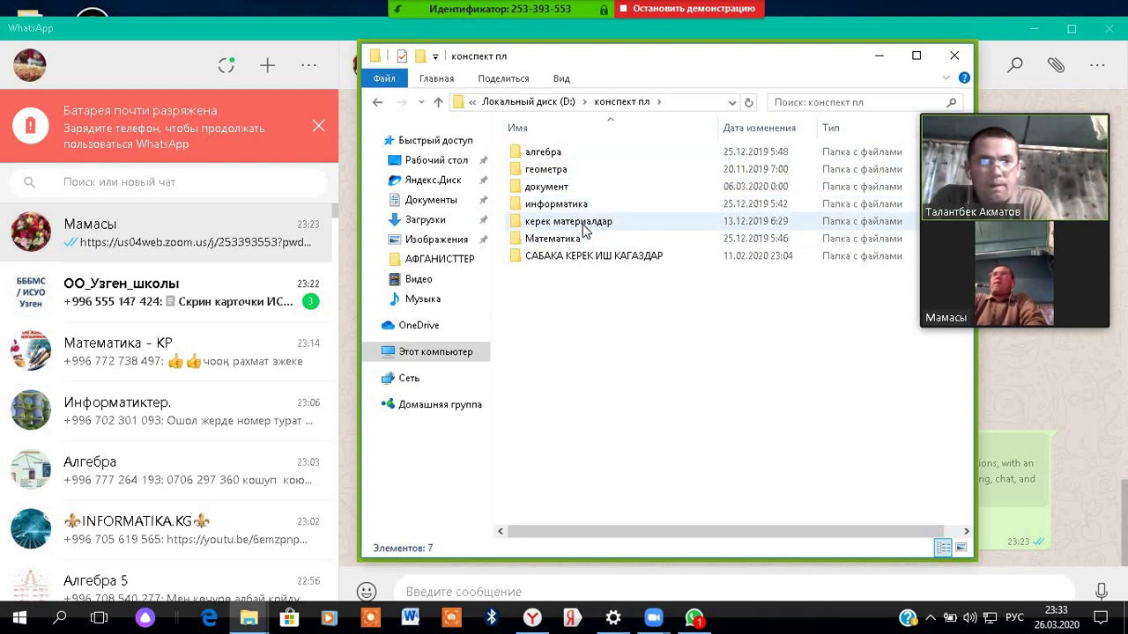
double_click(585, 256)
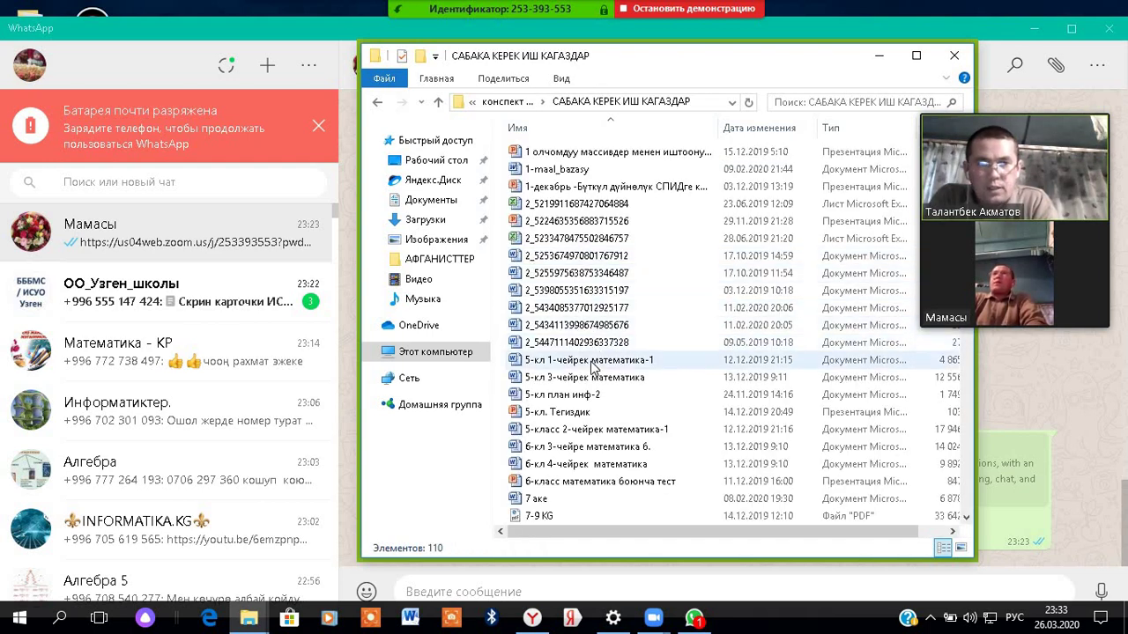
- Open the Алыкул Осмонов document and the PDF listed directly below it, closing the pop-up advertisement and the PDF's Edge window
left_click(971, 479)
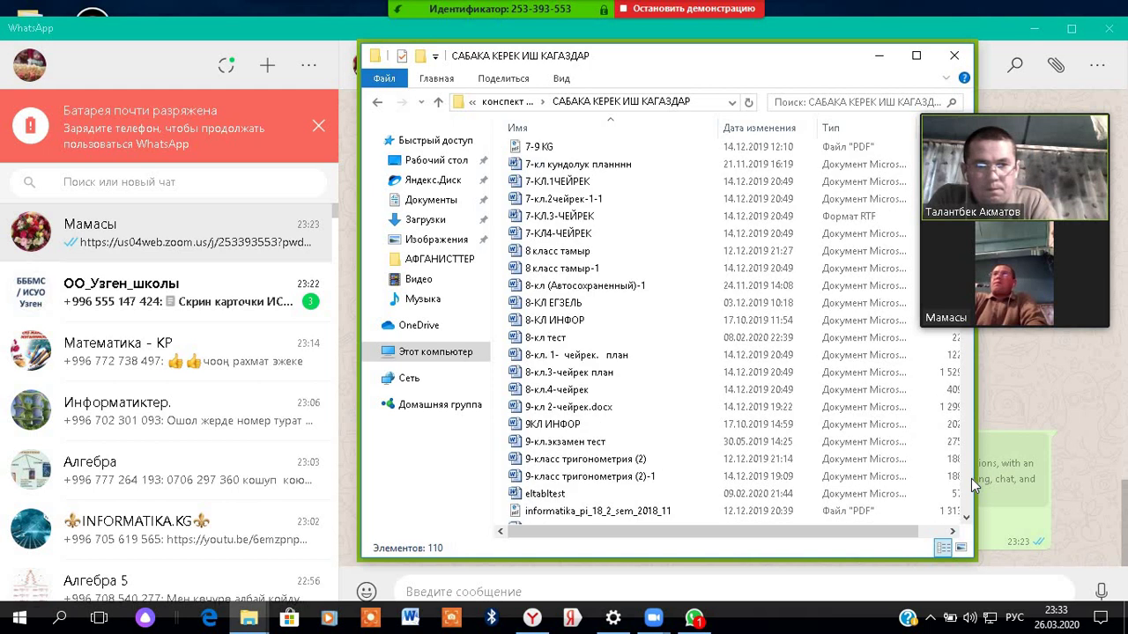
left_click(971, 478)
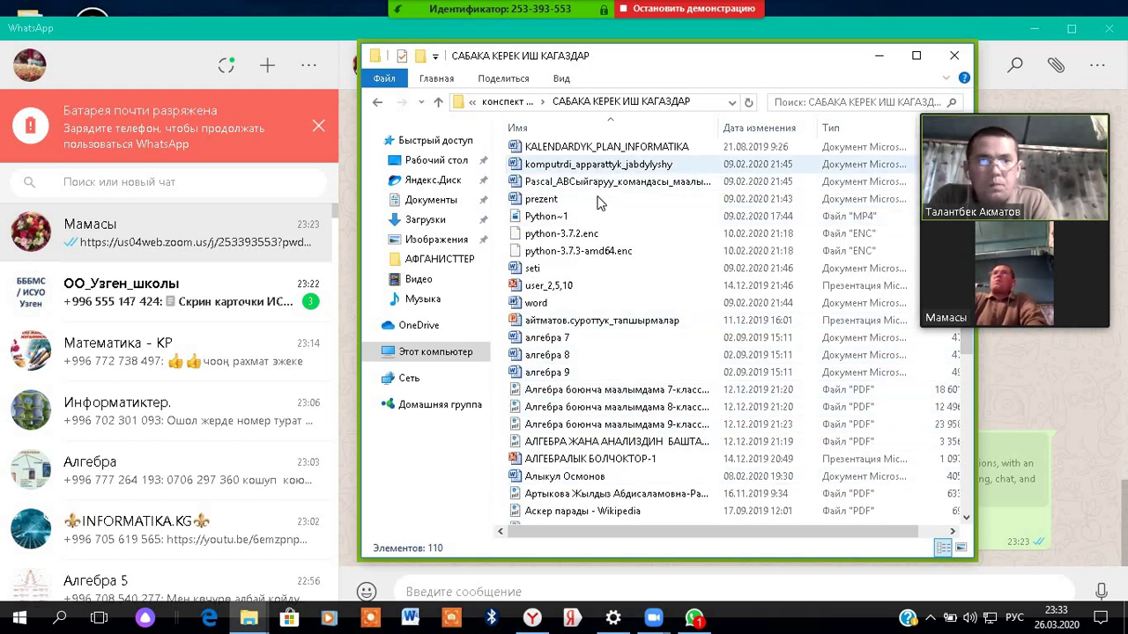
left_click(599, 477)
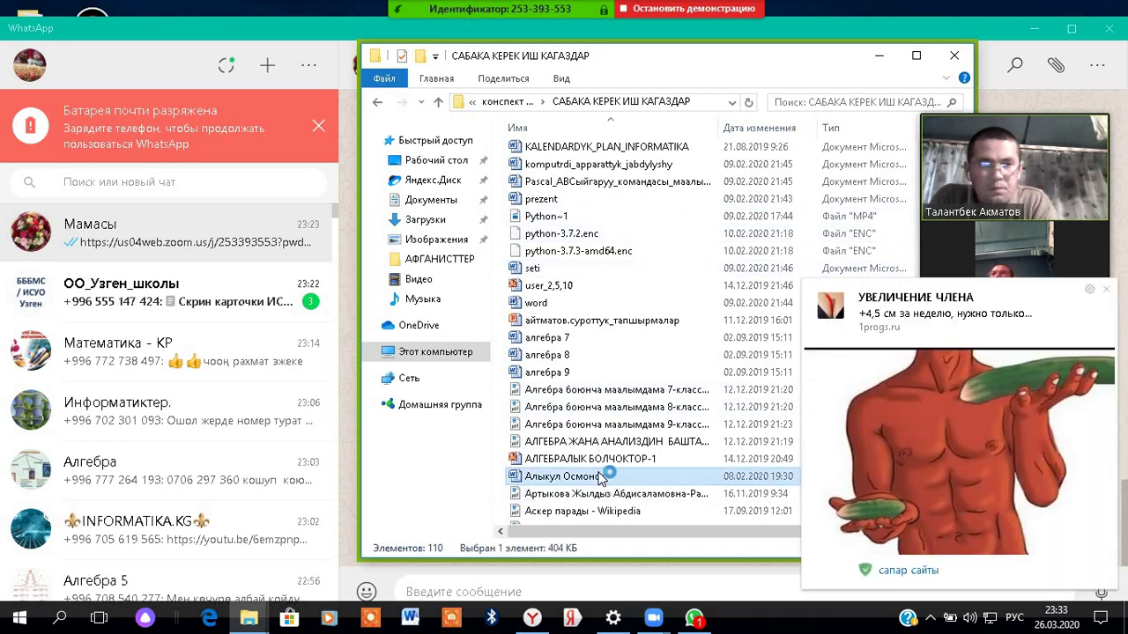
left_click(1107, 290)
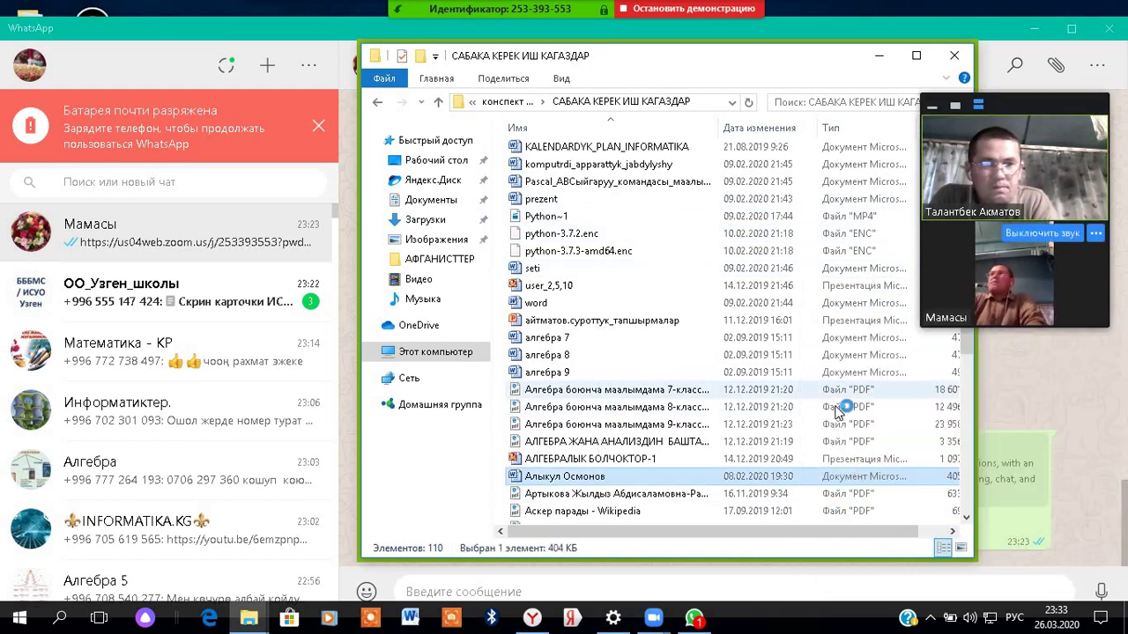
left_click(603, 495)
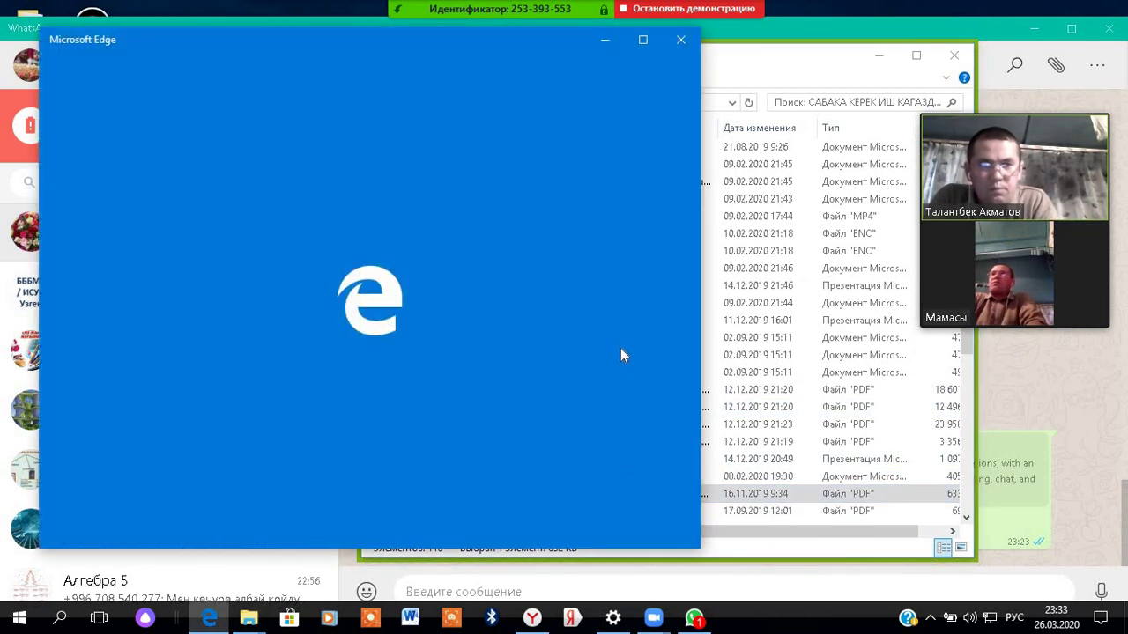
left_click(682, 39)
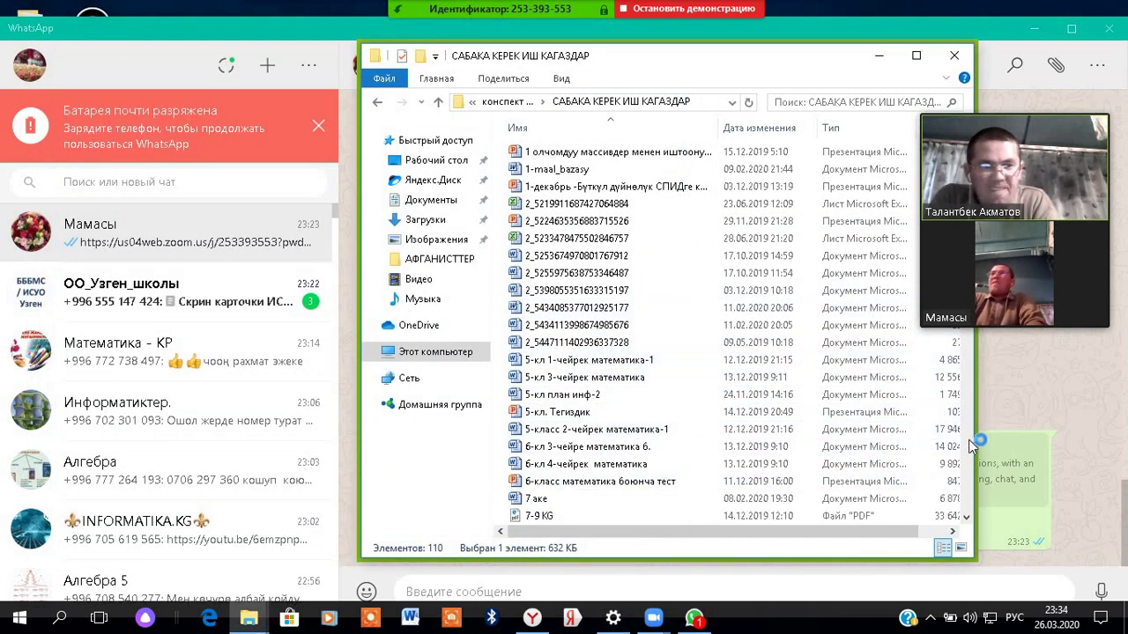
- Open the 9-класс тригонометрия (2) document from the same folder and look through its lesson plan pages
scroll(969, 445, "down", 7)
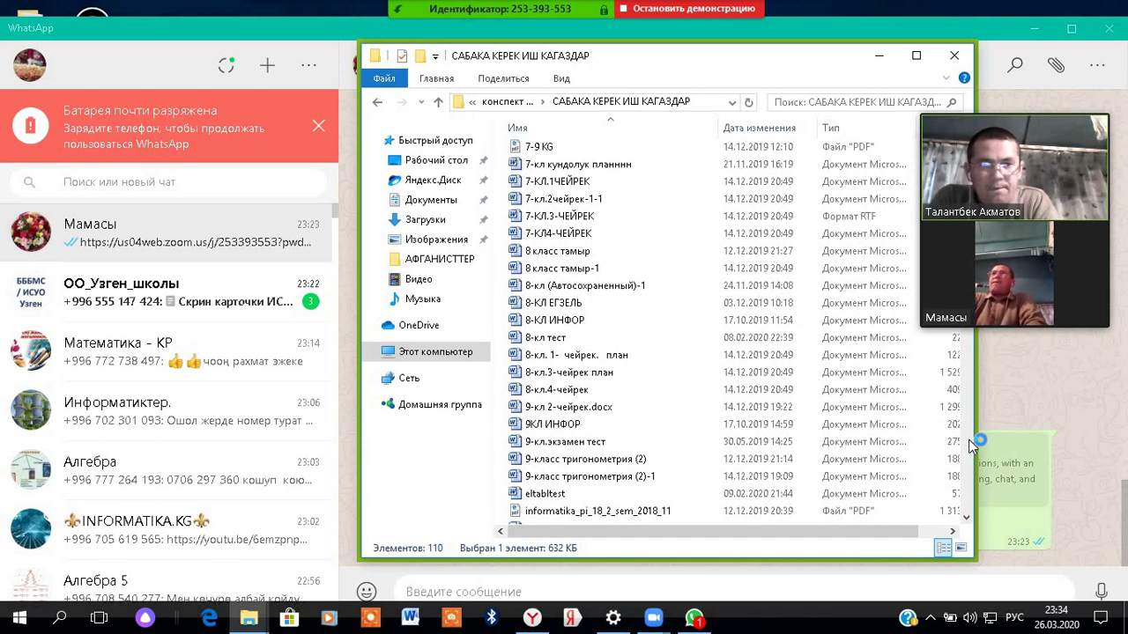
left_click(631, 461)
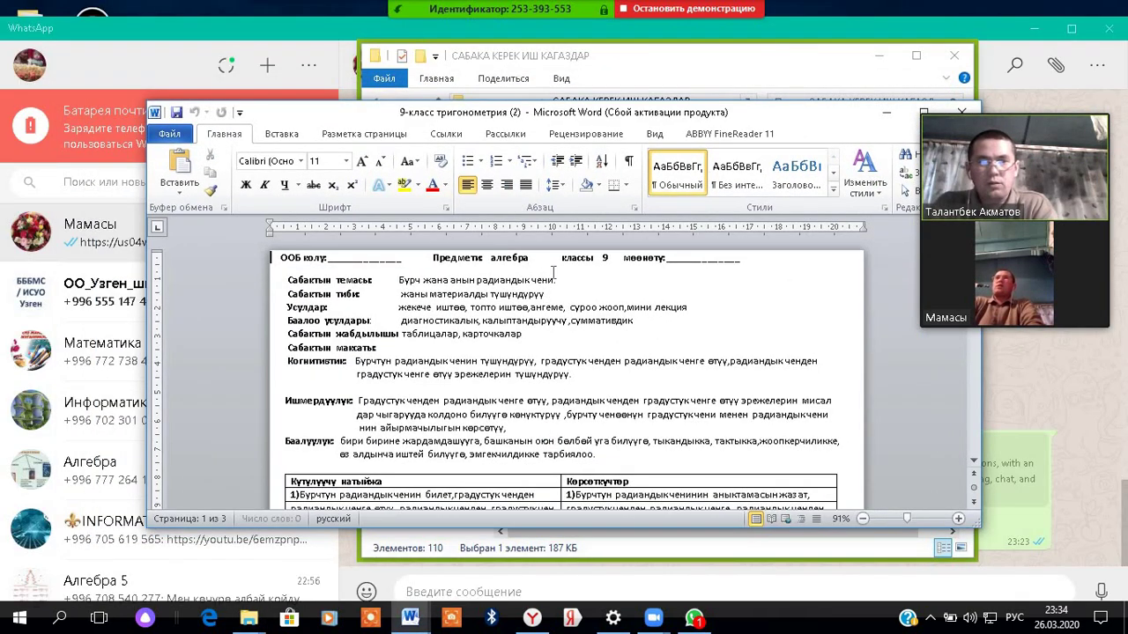
left_click(972, 423)
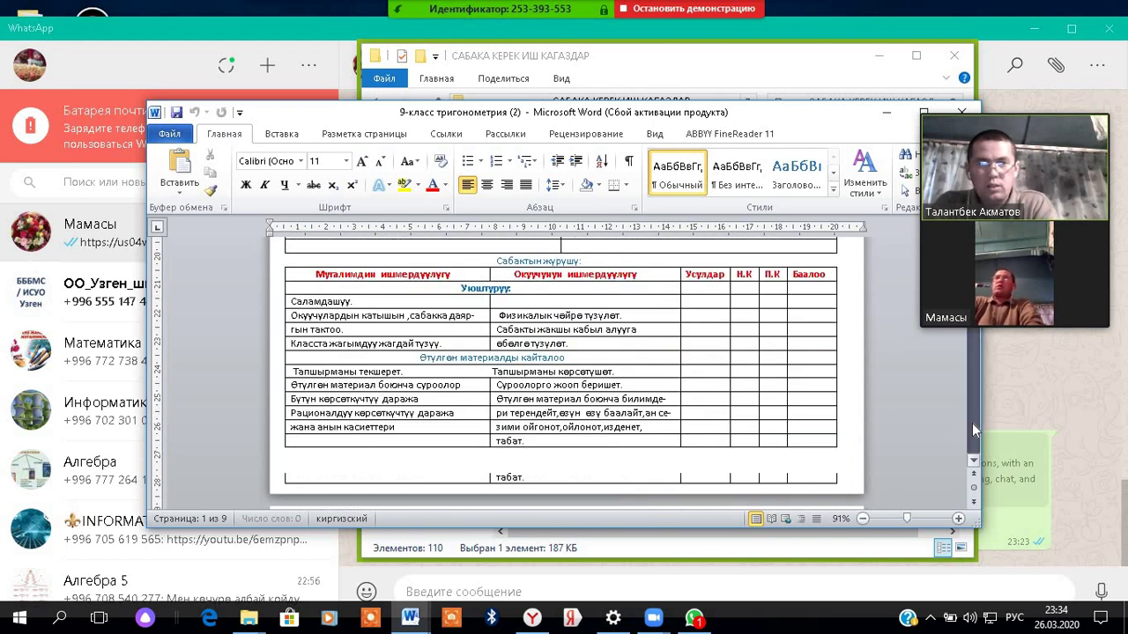
scroll(972, 423, "down", 10)
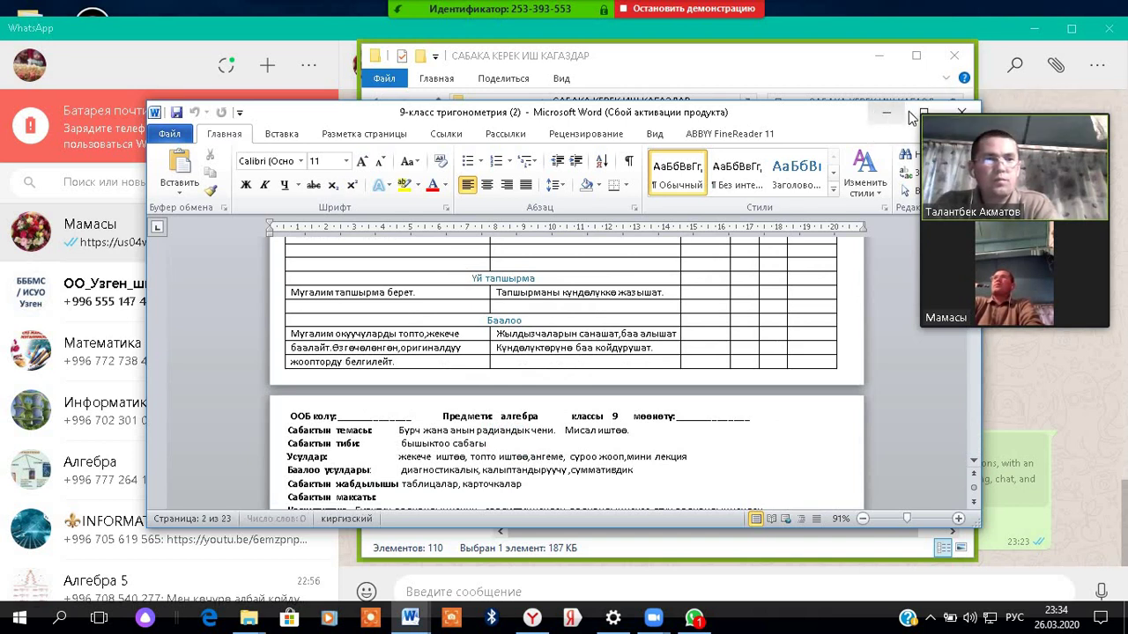
- Dismiss the Microsoft Office activation wizard and close both the 9-класс тригонометрия (2) and Алыкул Осмонов documents
left_click(961, 109)
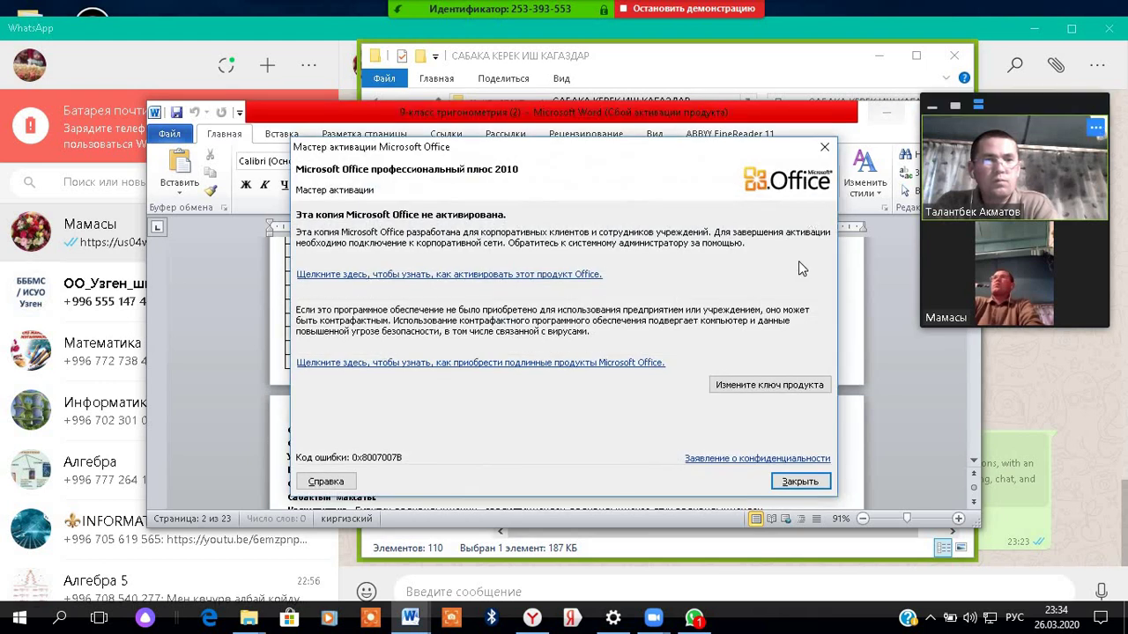
left_click(783, 484)
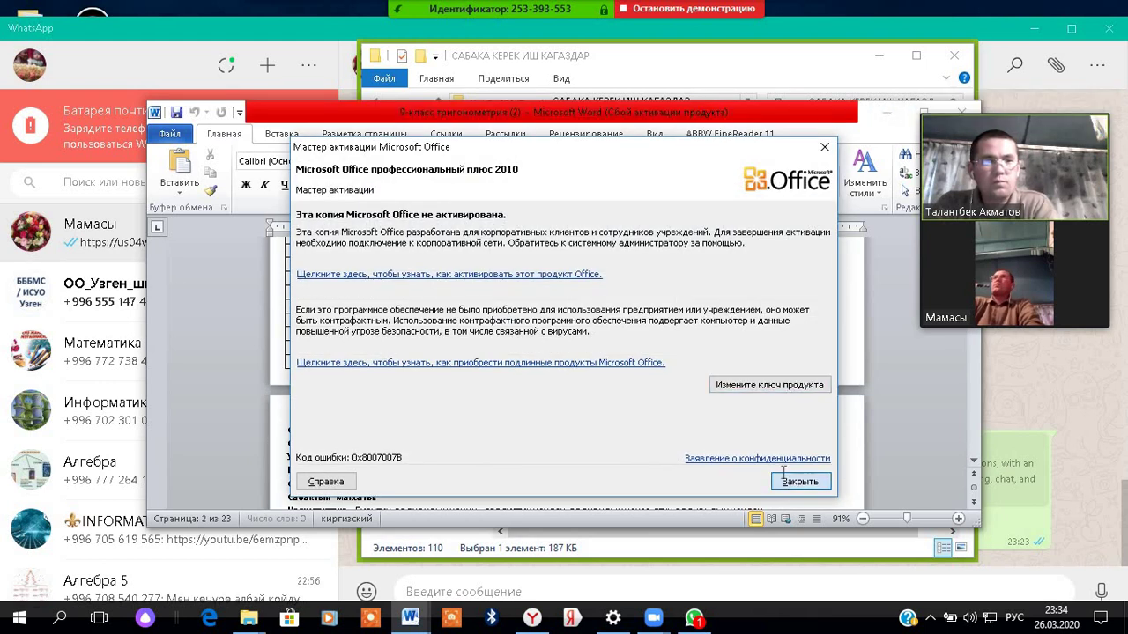
left_click(955, 108)
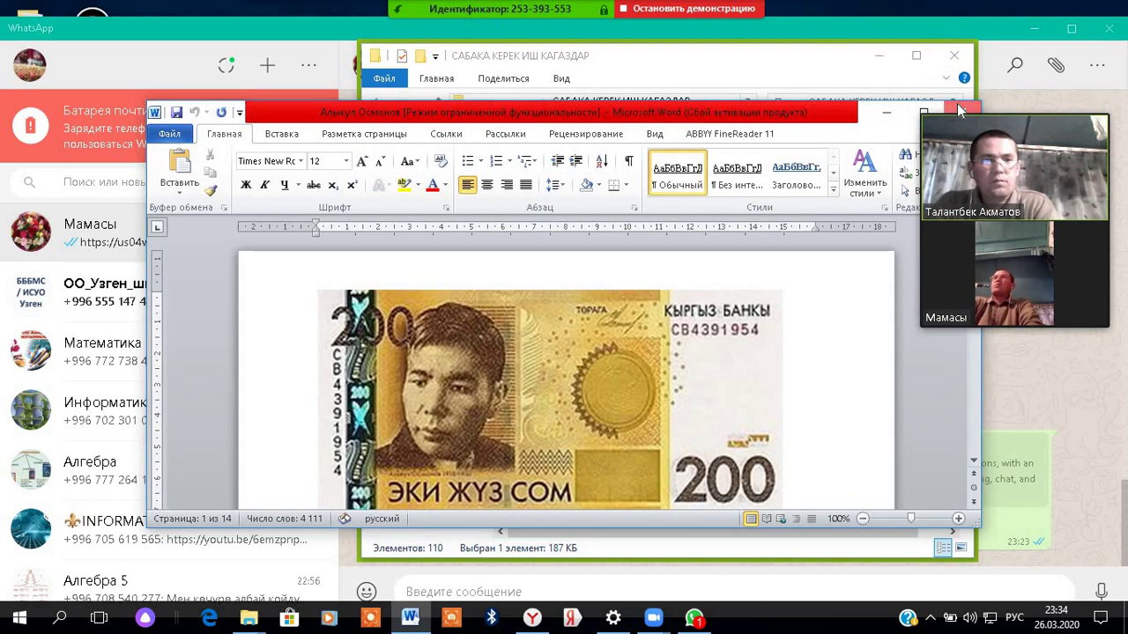
left_click(956, 106)
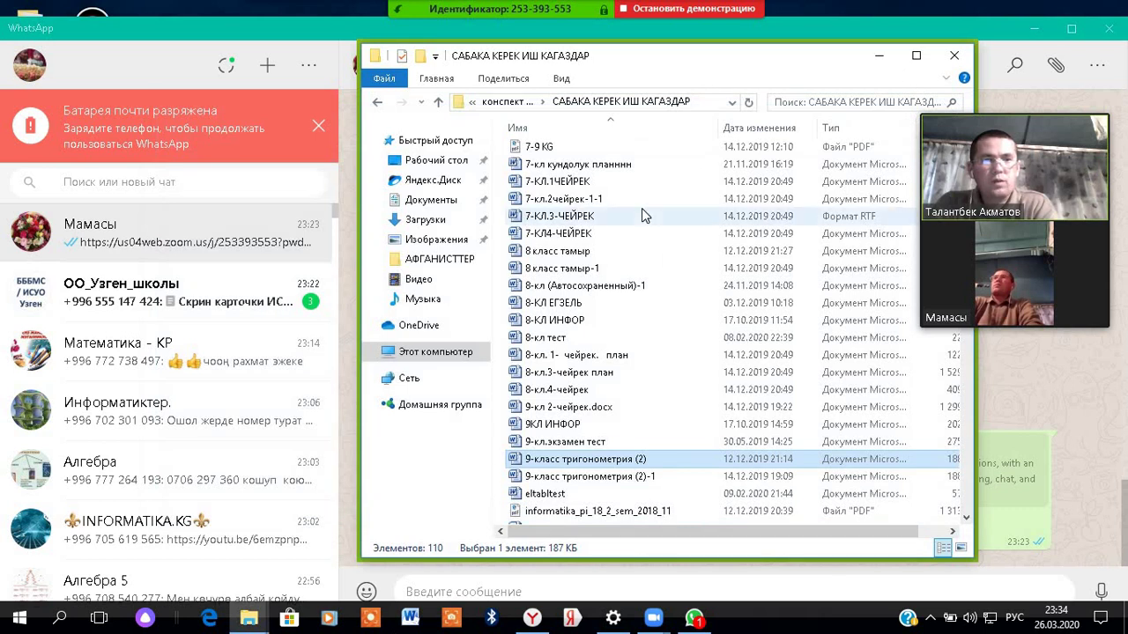